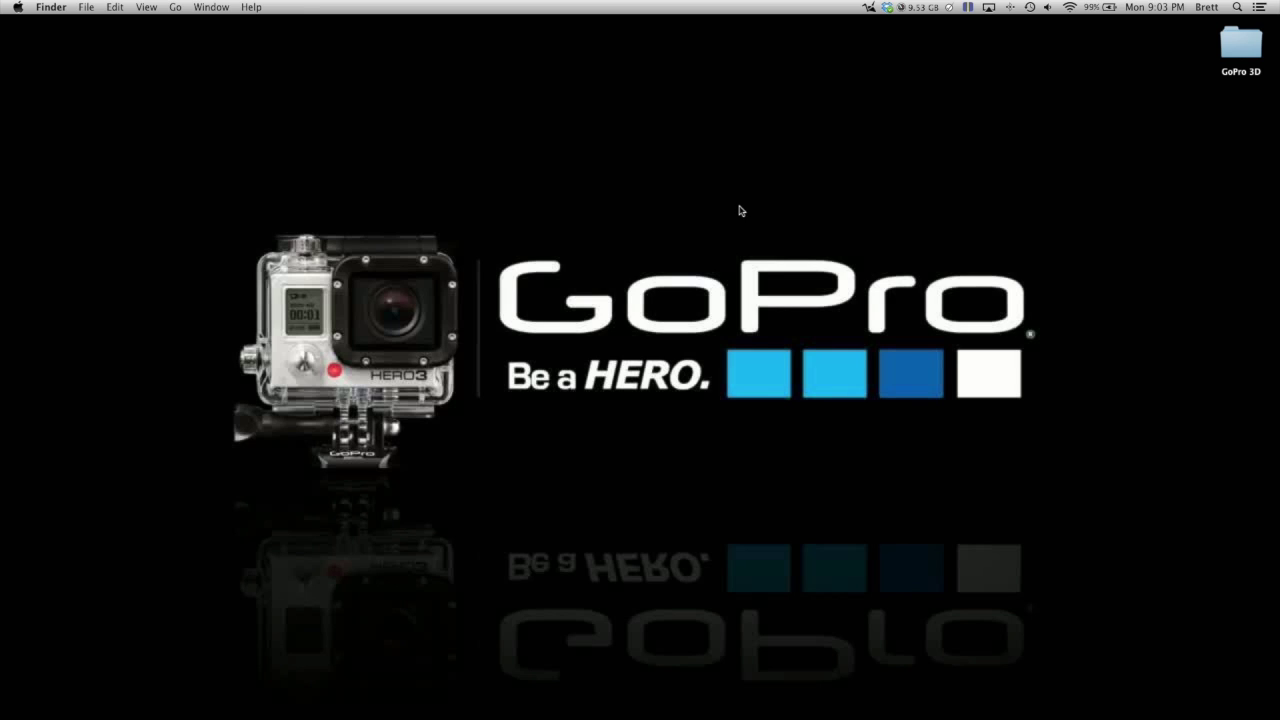
Open the Apple menu from the top-left corner of the Finder menu bar.
{"action": "left_click", "coordinate": [17, 7]}
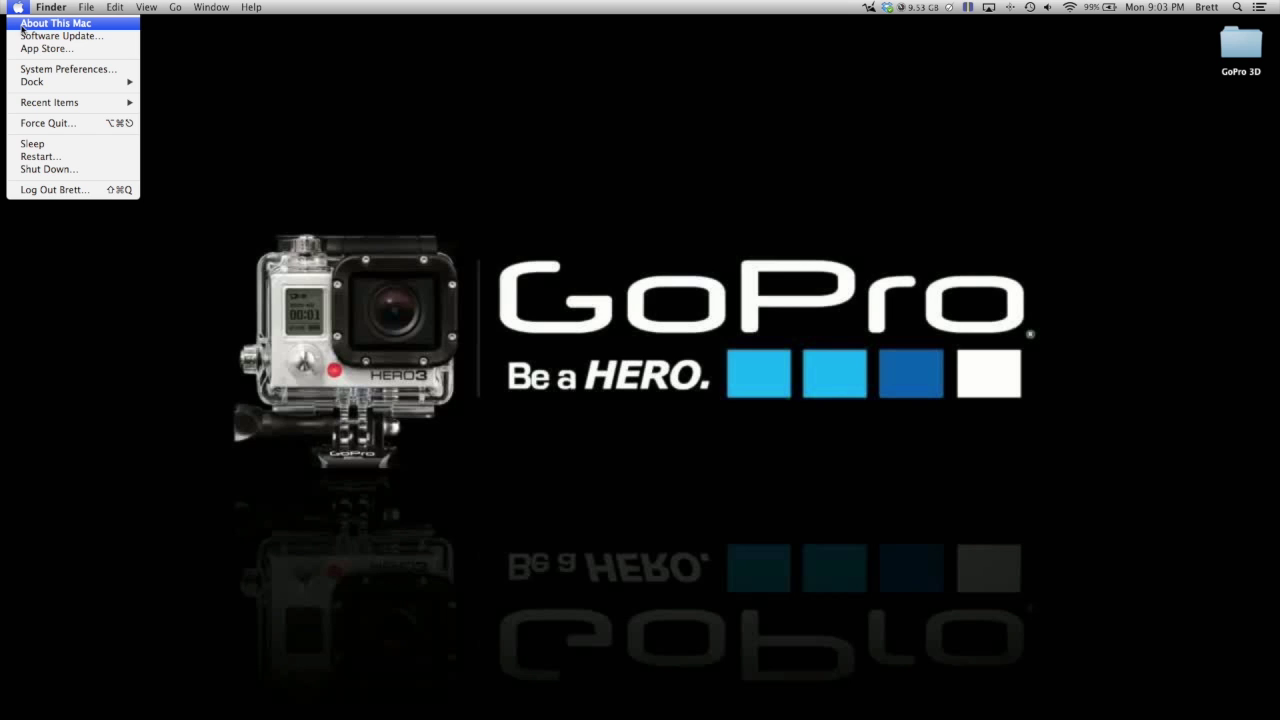
{"action": "left_click", "coordinate": [22, 27]}
{"action": "left_click_drag", "start_coordinate": [622, 276], "coordinate": [552, 265]}
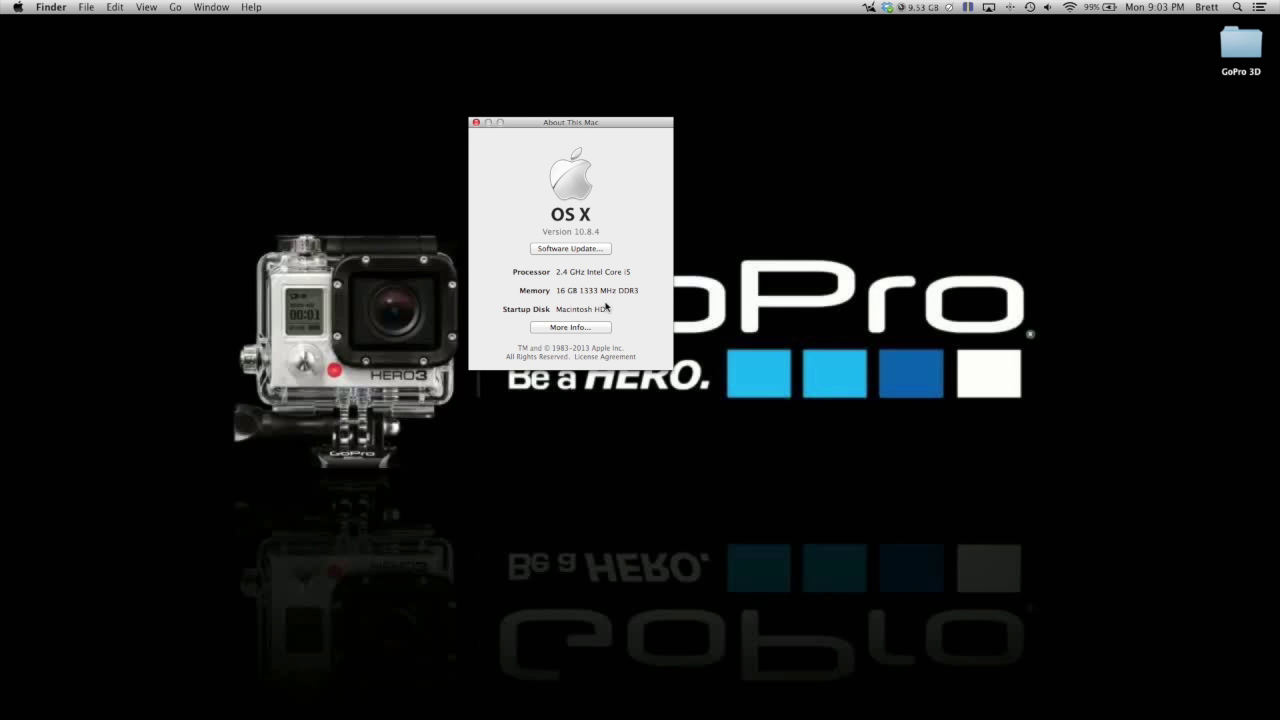
{"action": "left_click_drag", "start_coordinate": [571, 124], "coordinate": [627, 127]}
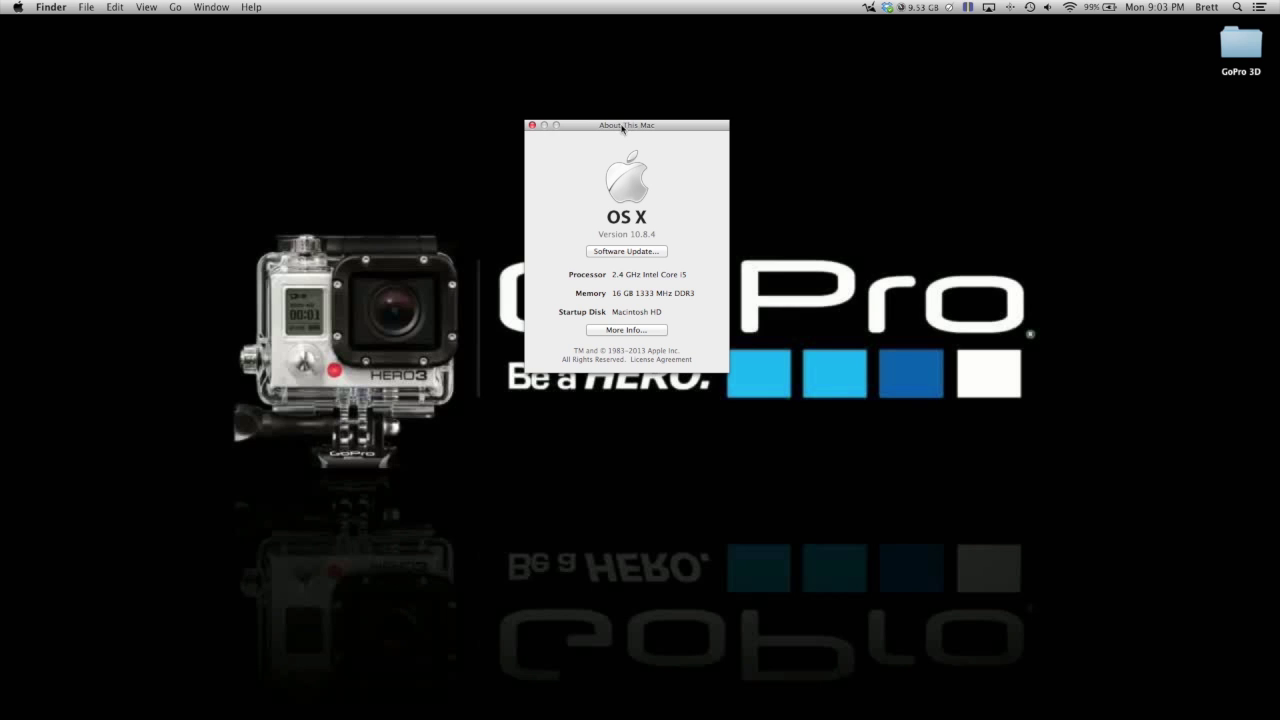
{"action": "left_click", "coordinate": [533, 126]}
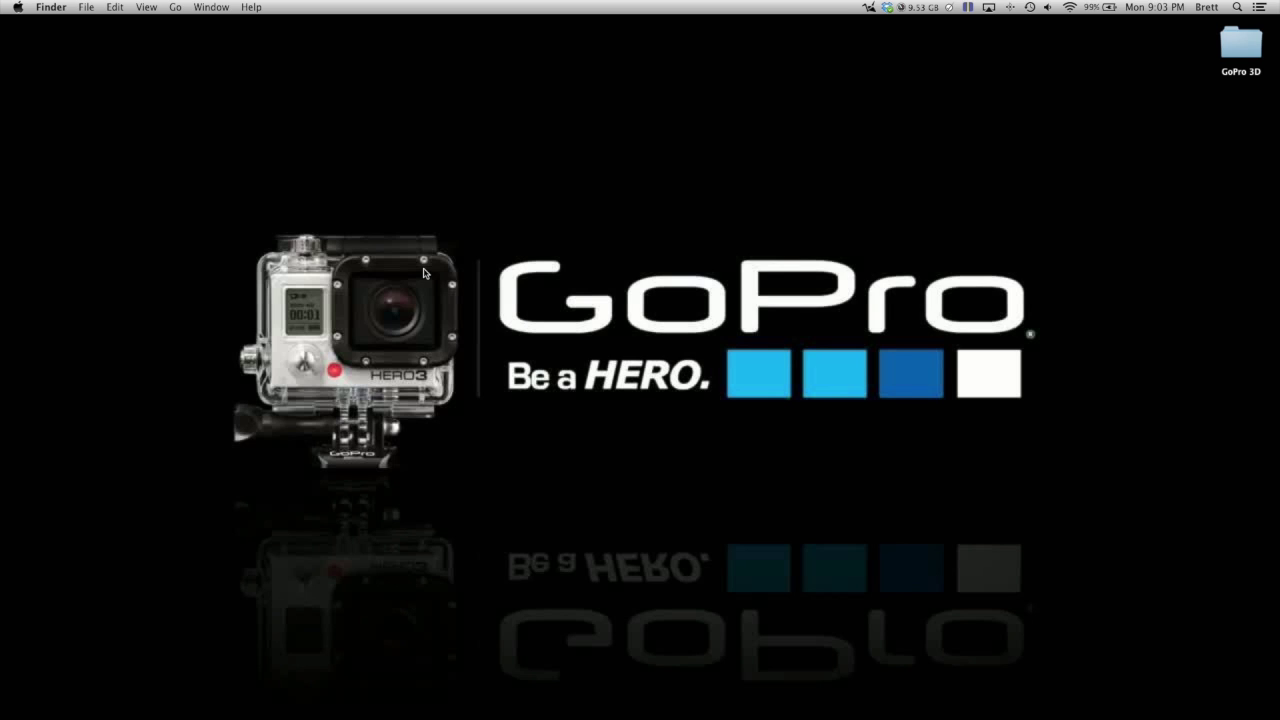
{"action": "left_click", "coordinate": [1250, 68]}
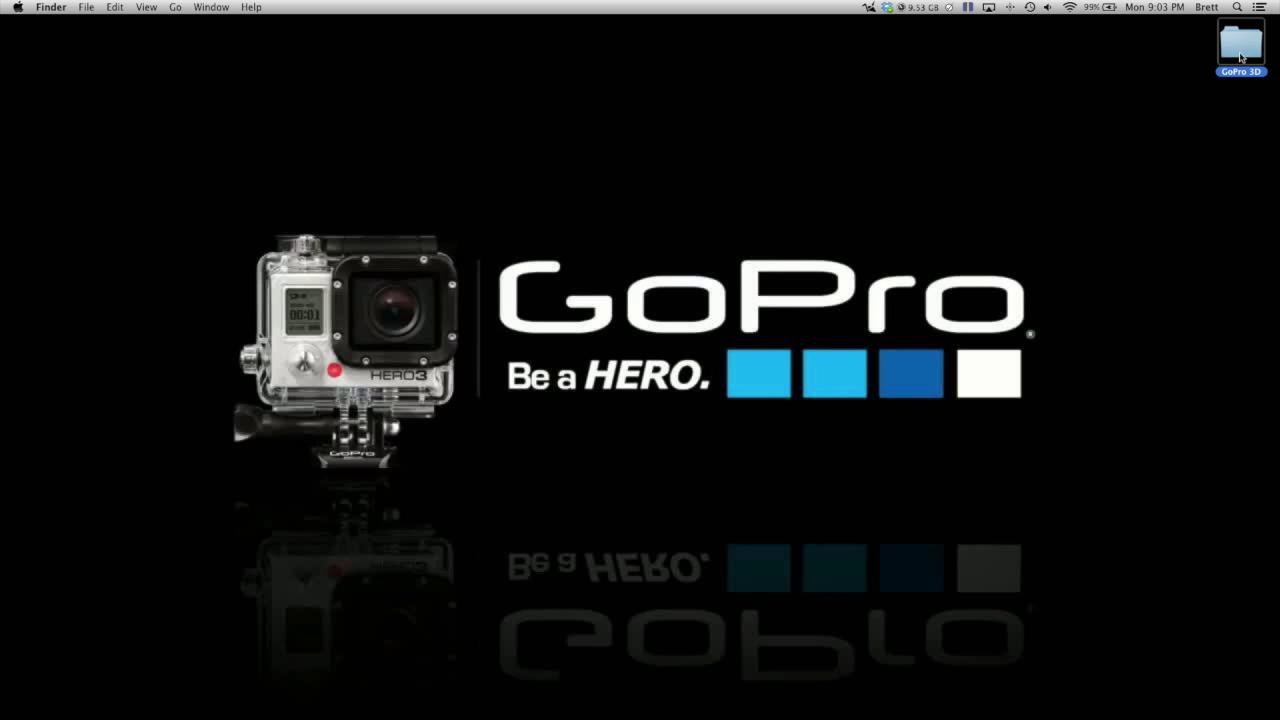
{"action": "double_click", "coordinate": [1237, 62]}
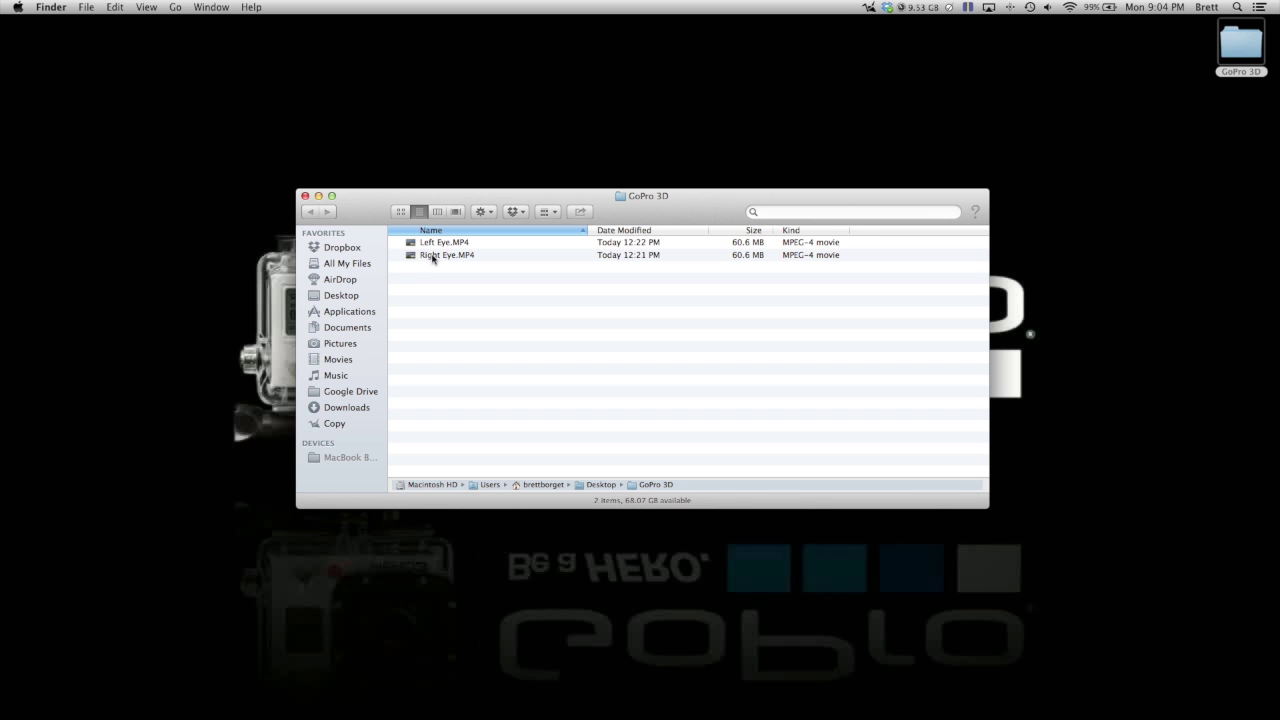
{"action": "left_click_drag", "start_coordinate": [648, 210], "coordinate": [687, 197]}
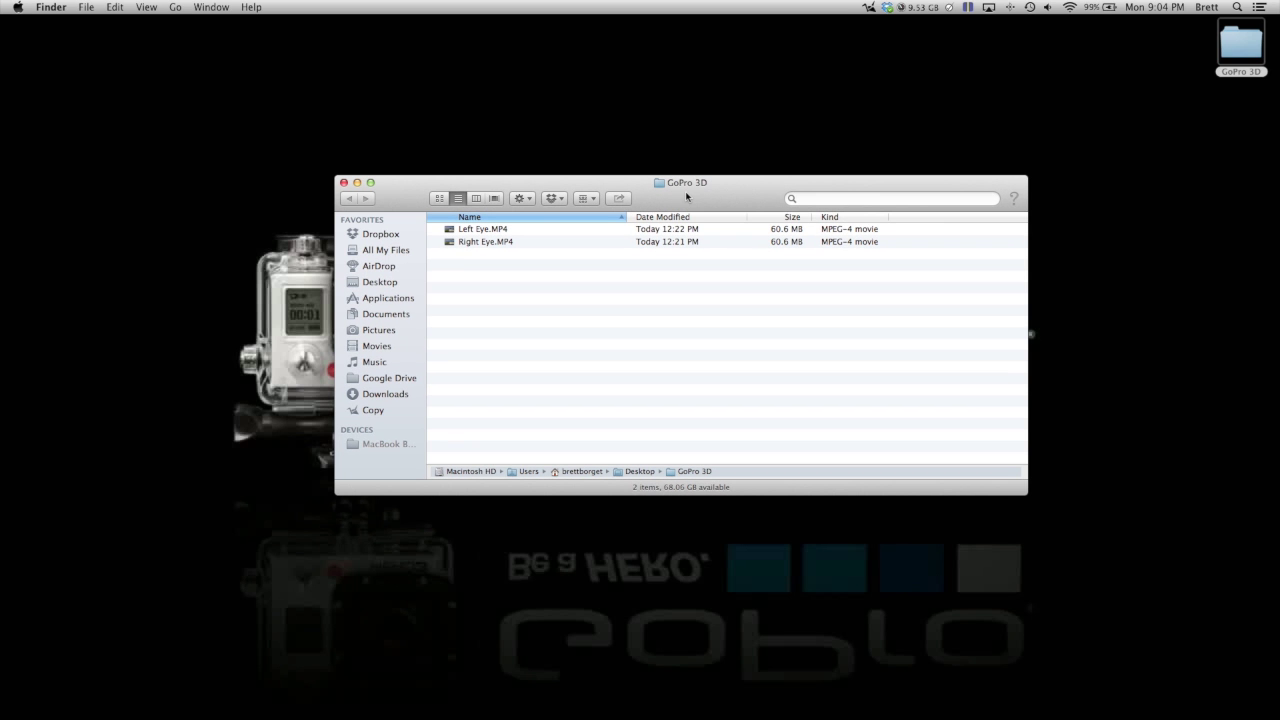
{"action": "left_click", "coordinate": [344, 183]}
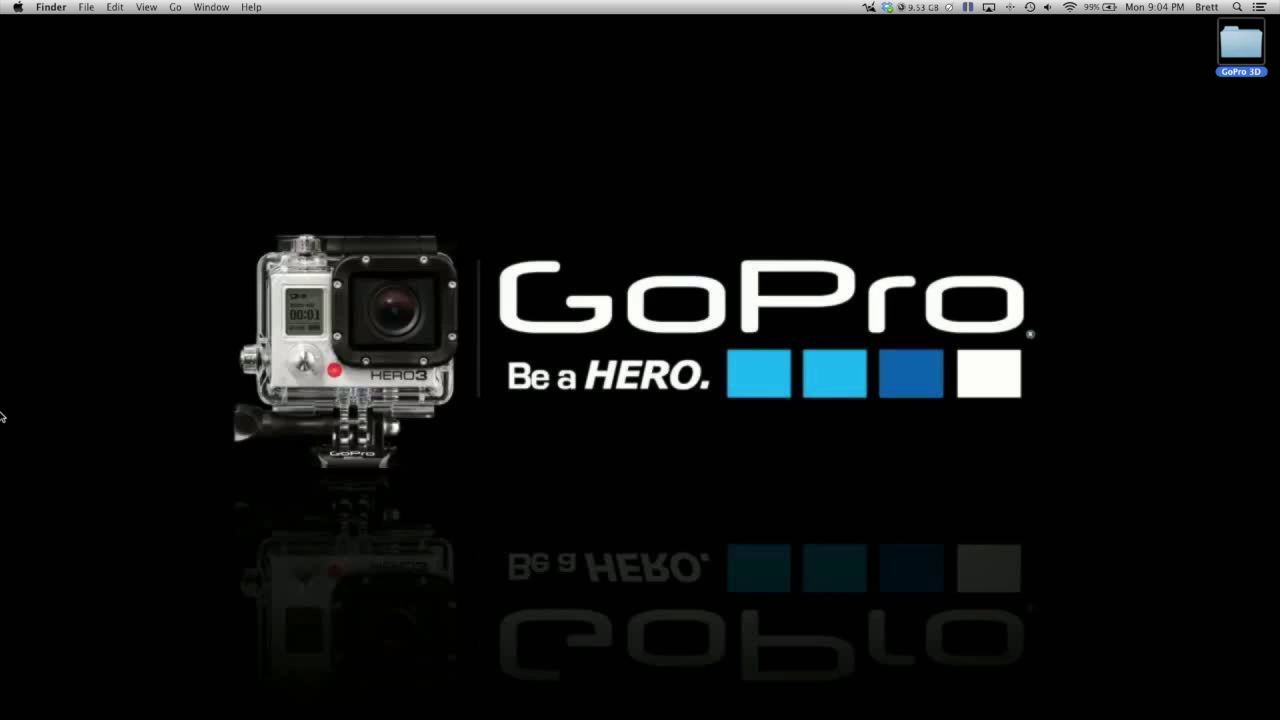
{"action": "mouse_move", "coordinate": [3, 414]}
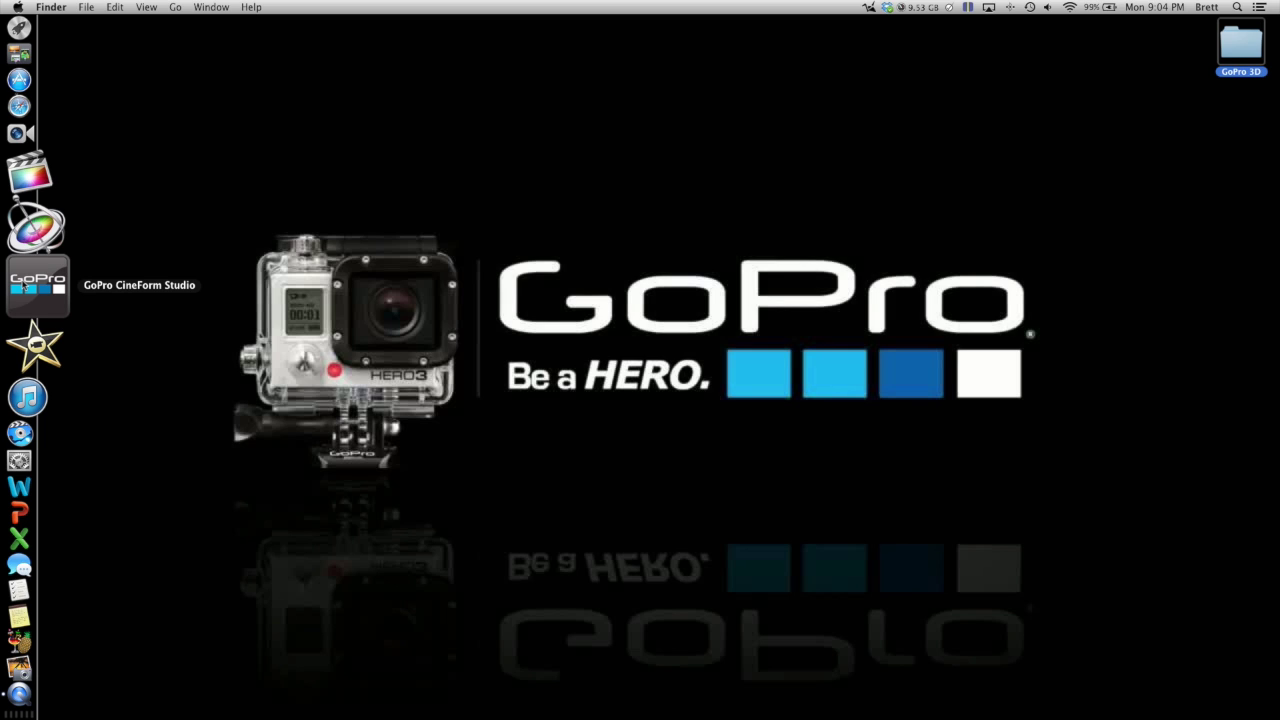
Launch CineForm Studio from the Dock, arrange its window, and start importing new files.
{"action": "left_click", "coordinate": [24, 286]}
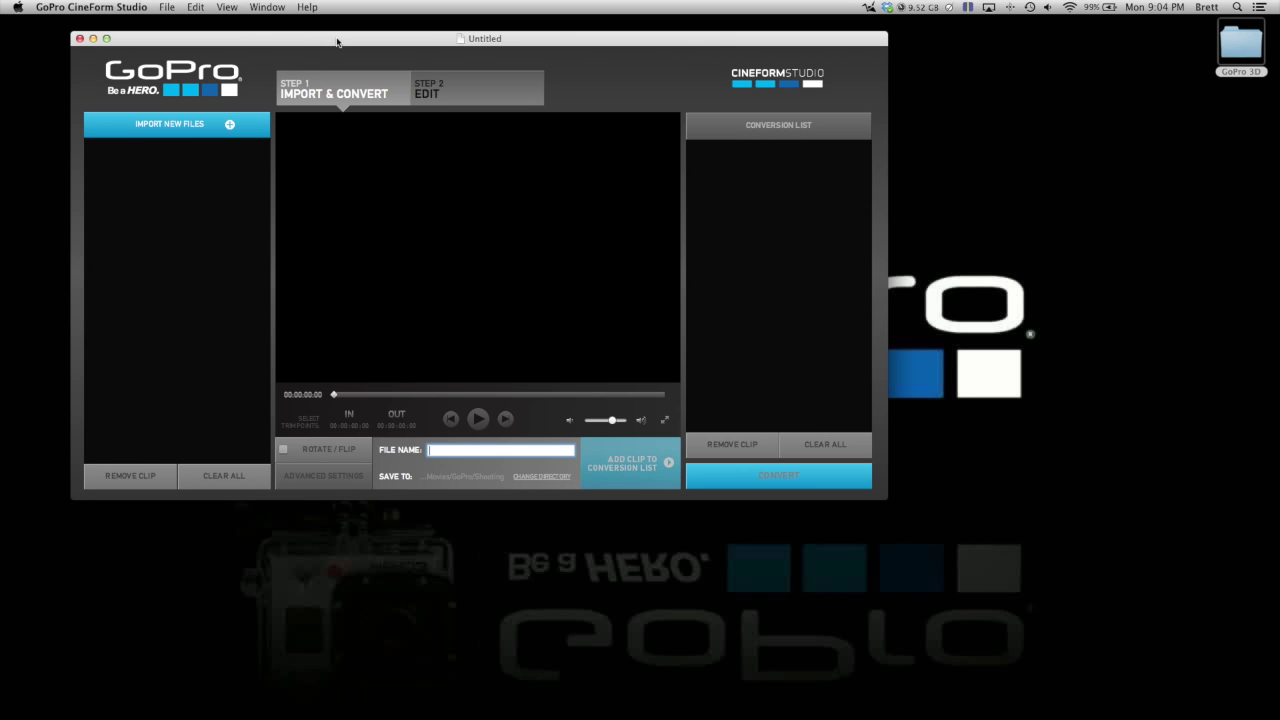
{"action": "left_click_drag", "start_coordinate": [338, 44], "coordinate": [267, 30]}
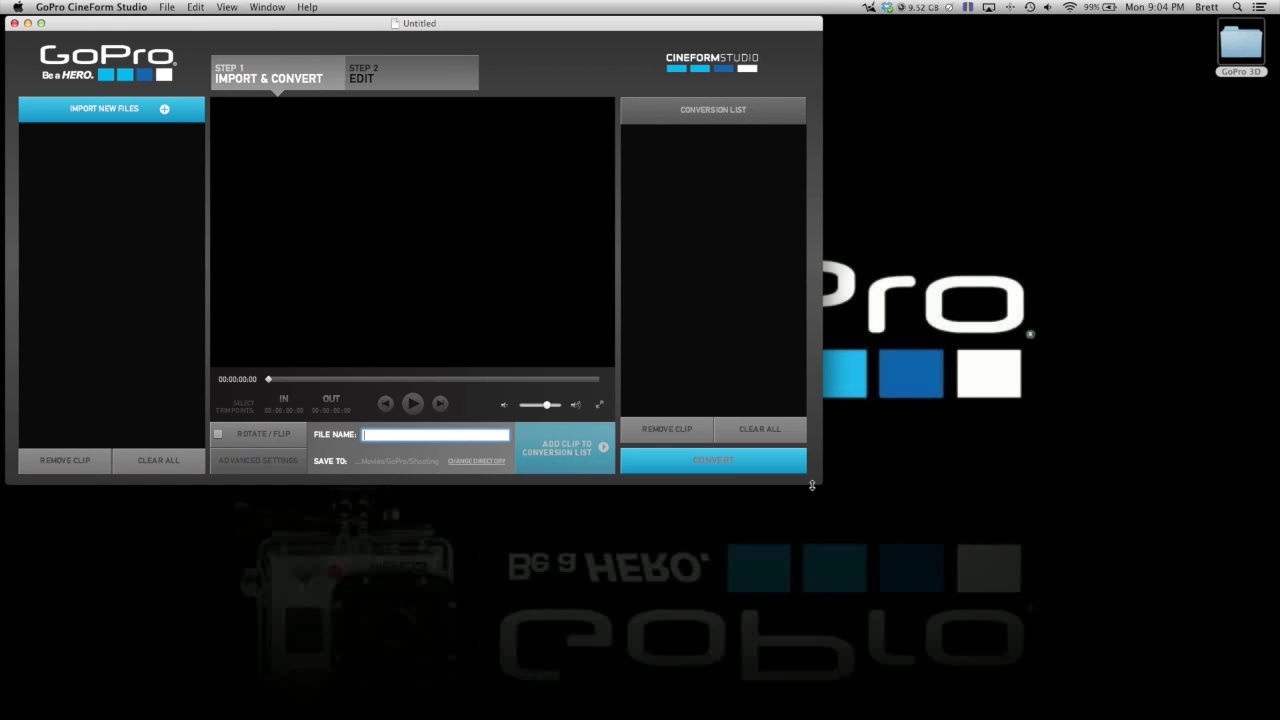
{"action": "left_click_drag", "start_coordinate": [811, 483], "coordinate": [1276, 716]}
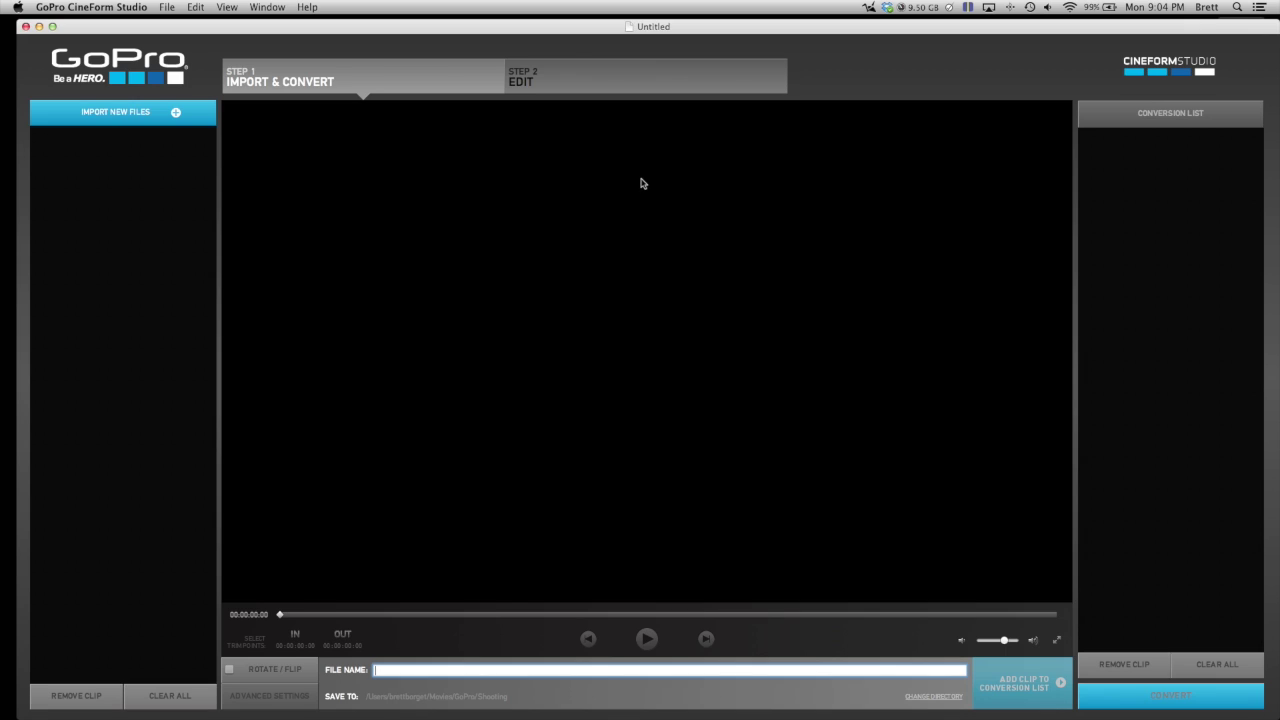
{"action": "left_click_drag", "start_coordinate": [536, 31], "coordinate": [523, 26]}
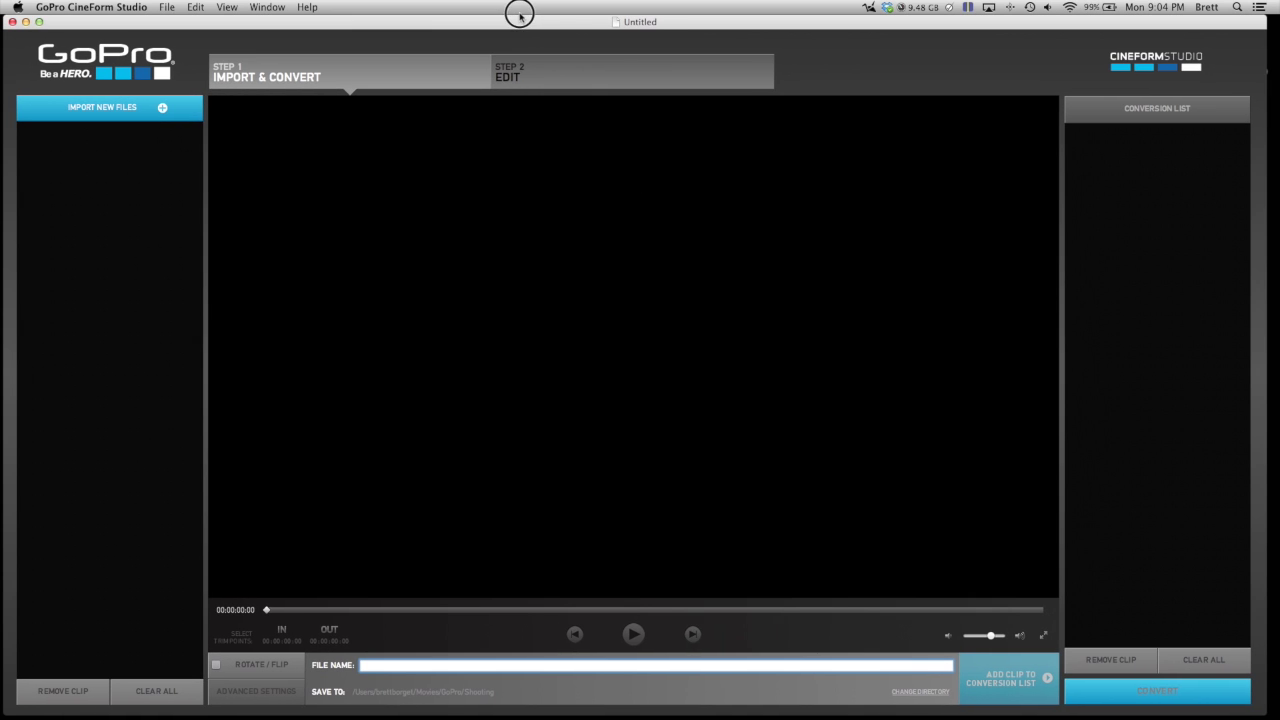
{"action": "left_click", "coordinate": [164, 107]}
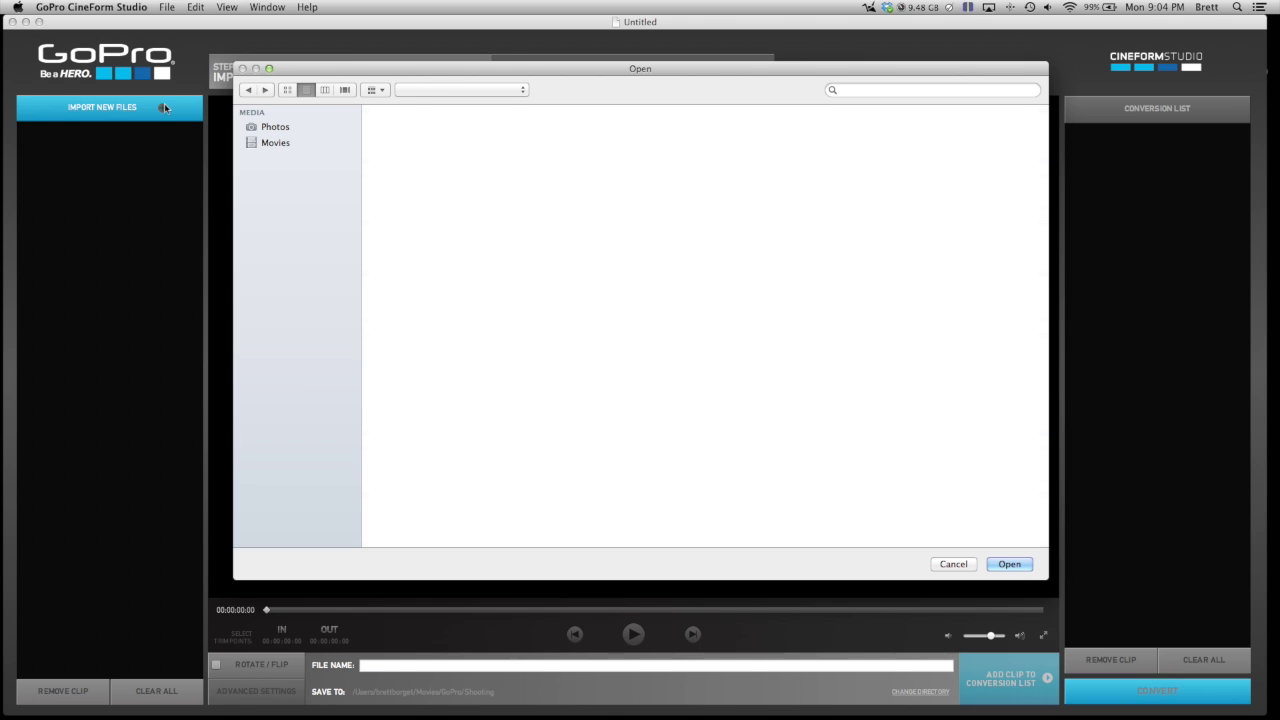
Import Right Eye.MP4 and load it into the preview.
{"action": "left_click", "coordinate": [410, 135]}
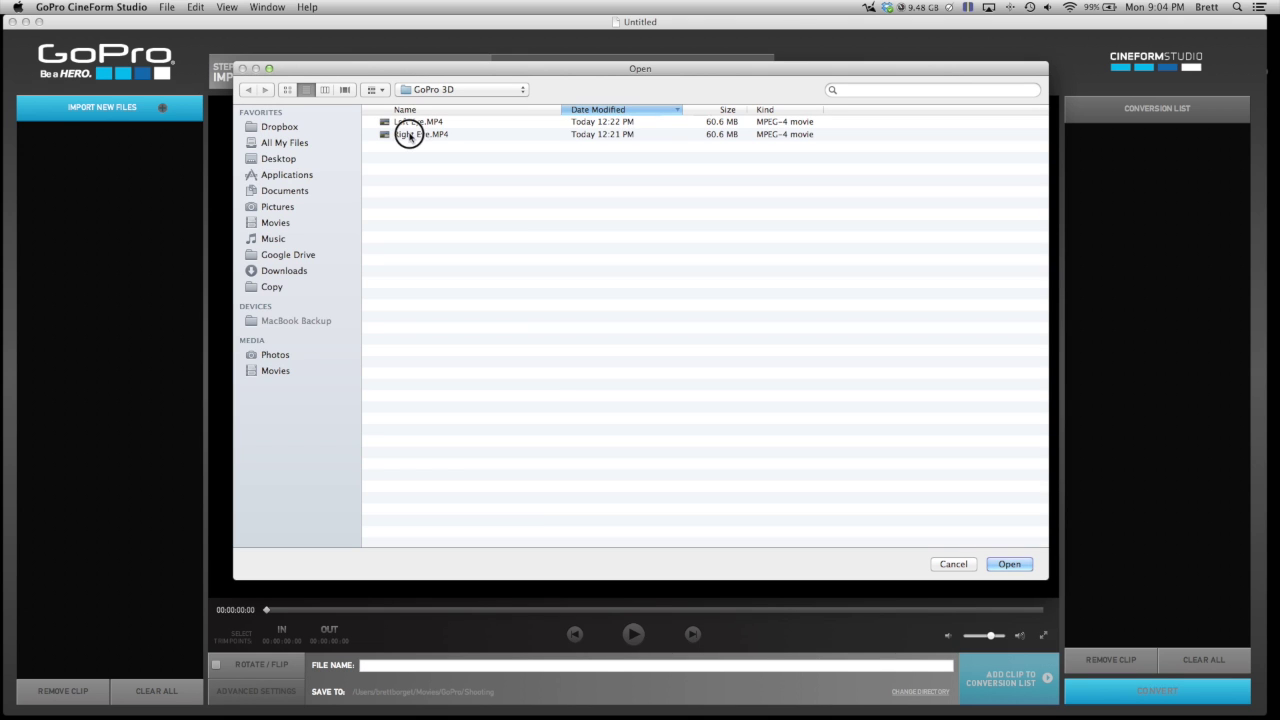
{"action": "left_click", "coordinate": [1010, 565]}
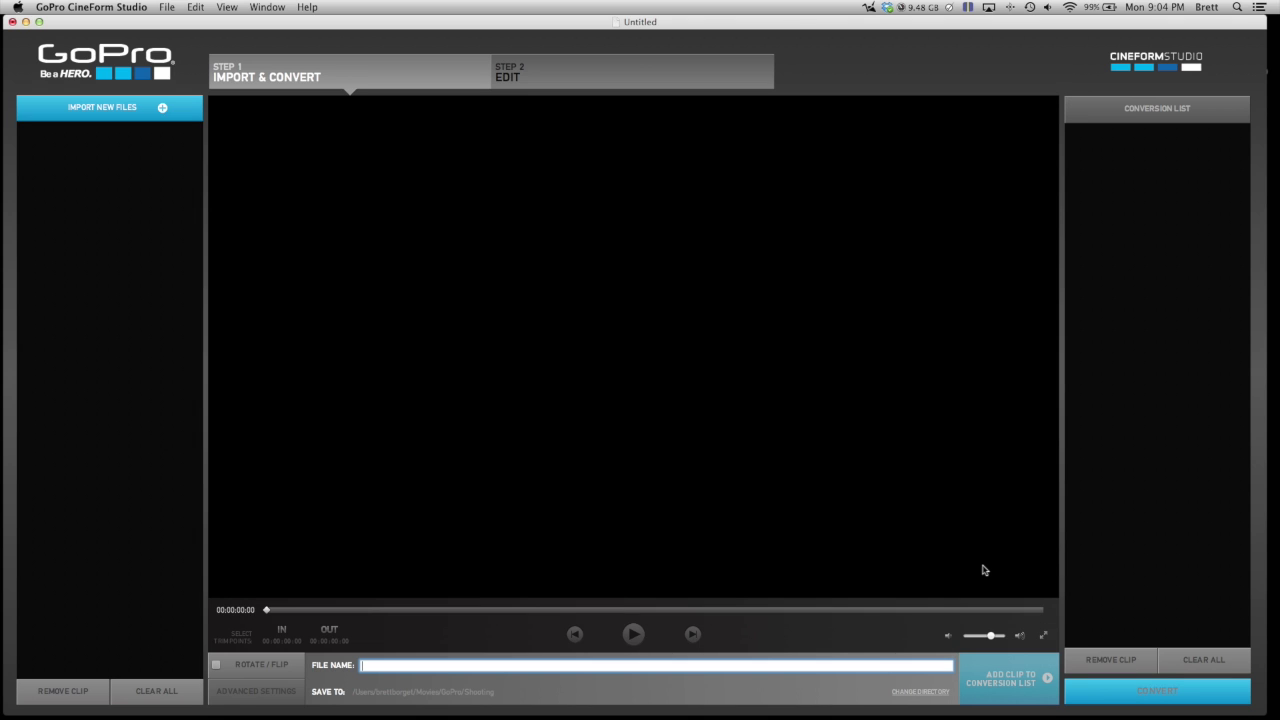
{"action": "left_click", "coordinate": [72, 128]}
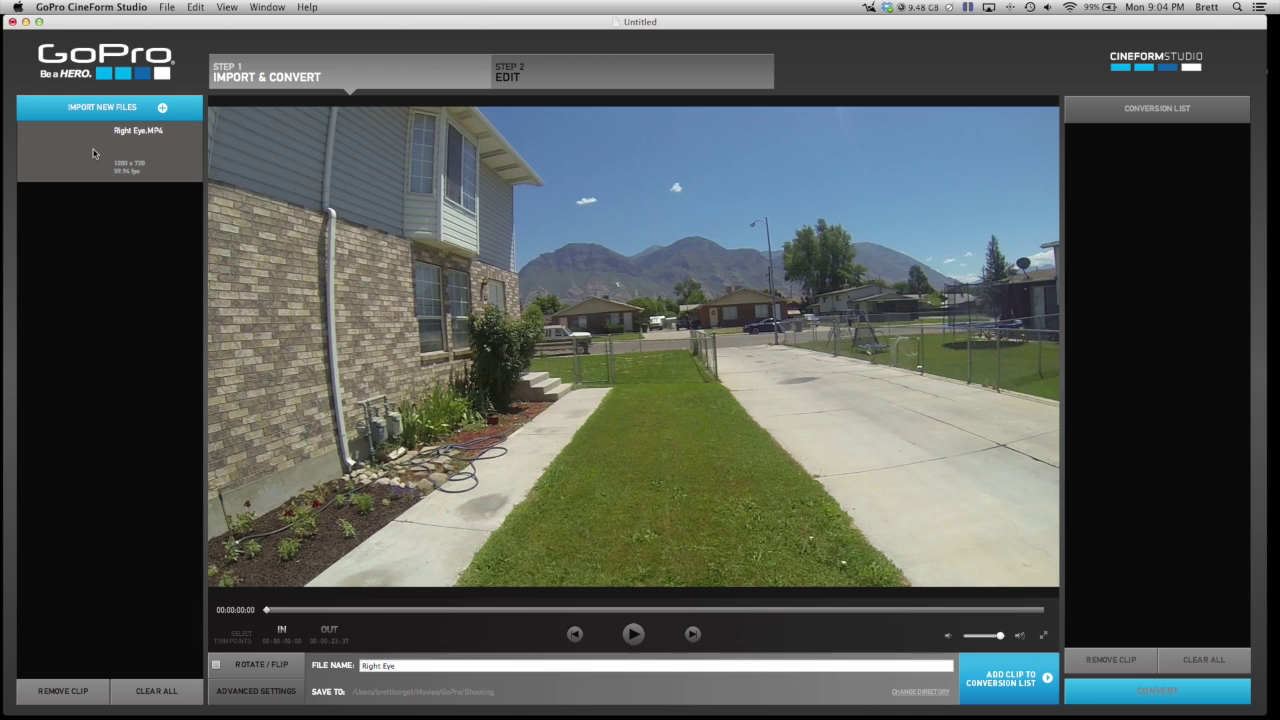
Pair Right Eye.MP4 with Left Eye.MP4 as one 3D clip and preview it.
{"action": "right_click", "coordinate": [110, 157]}
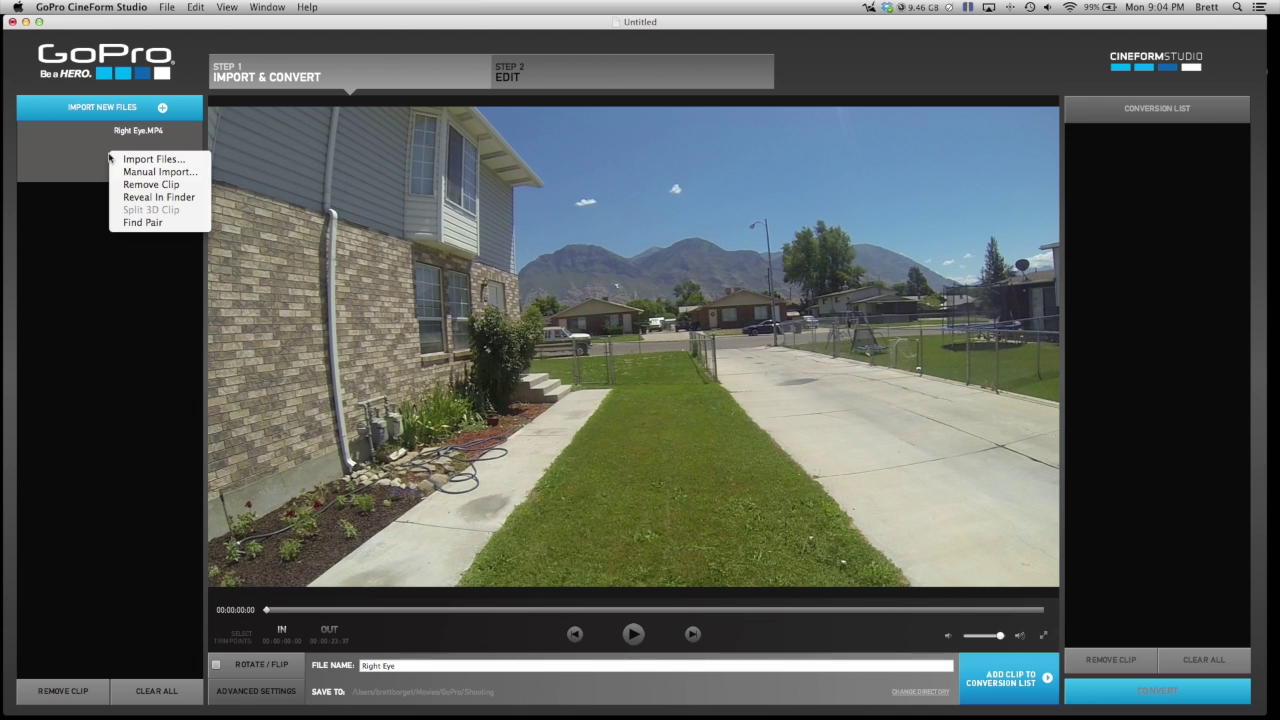
{"action": "left_click", "coordinate": [152, 223]}
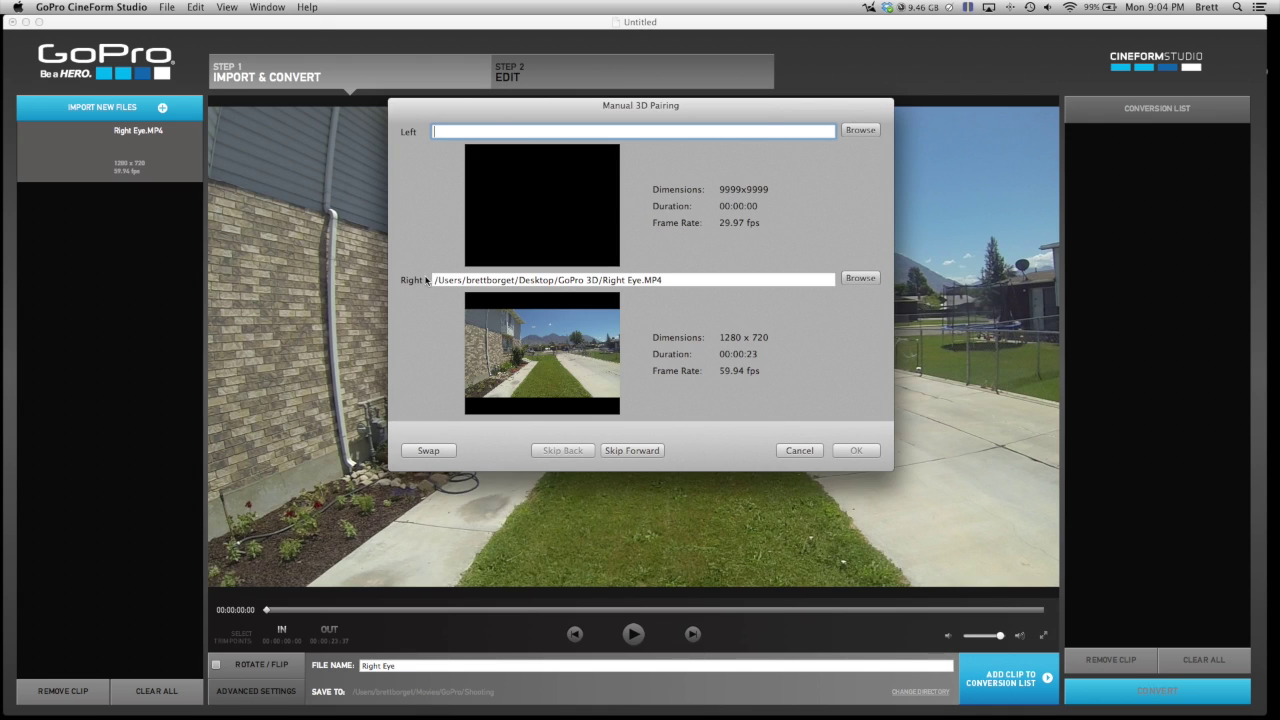
{"action": "left_click_drag", "start_coordinate": [402, 281], "coordinate": [416, 281]}
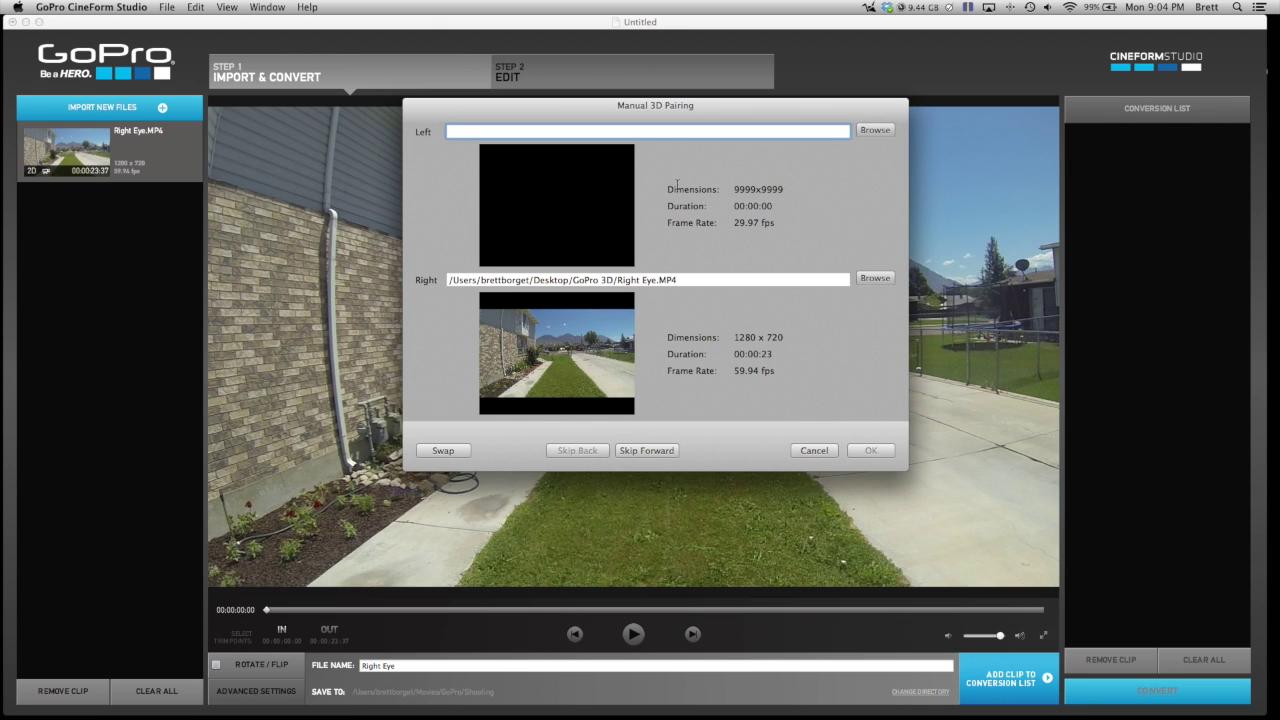
{"action": "left_click", "coordinate": [875, 130]}
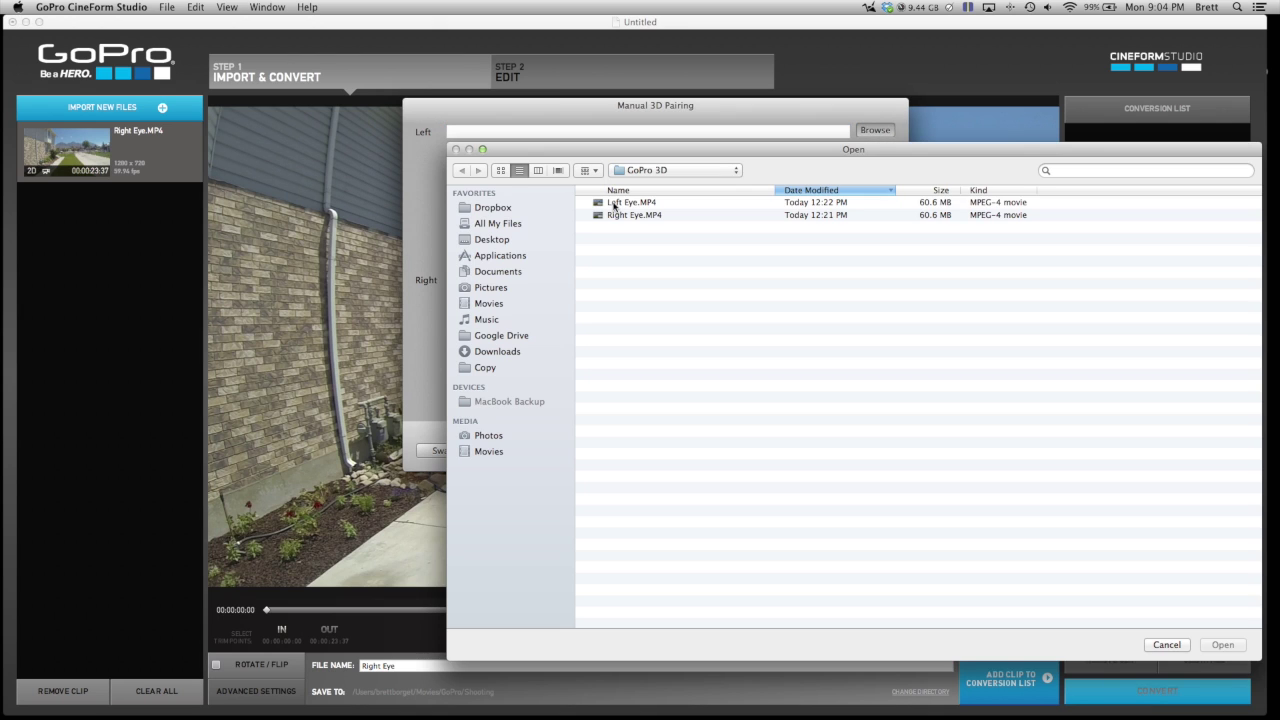
{"action": "left_click", "coordinate": [614, 204]}
{"action": "left_click", "coordinate": [1224, 645]}
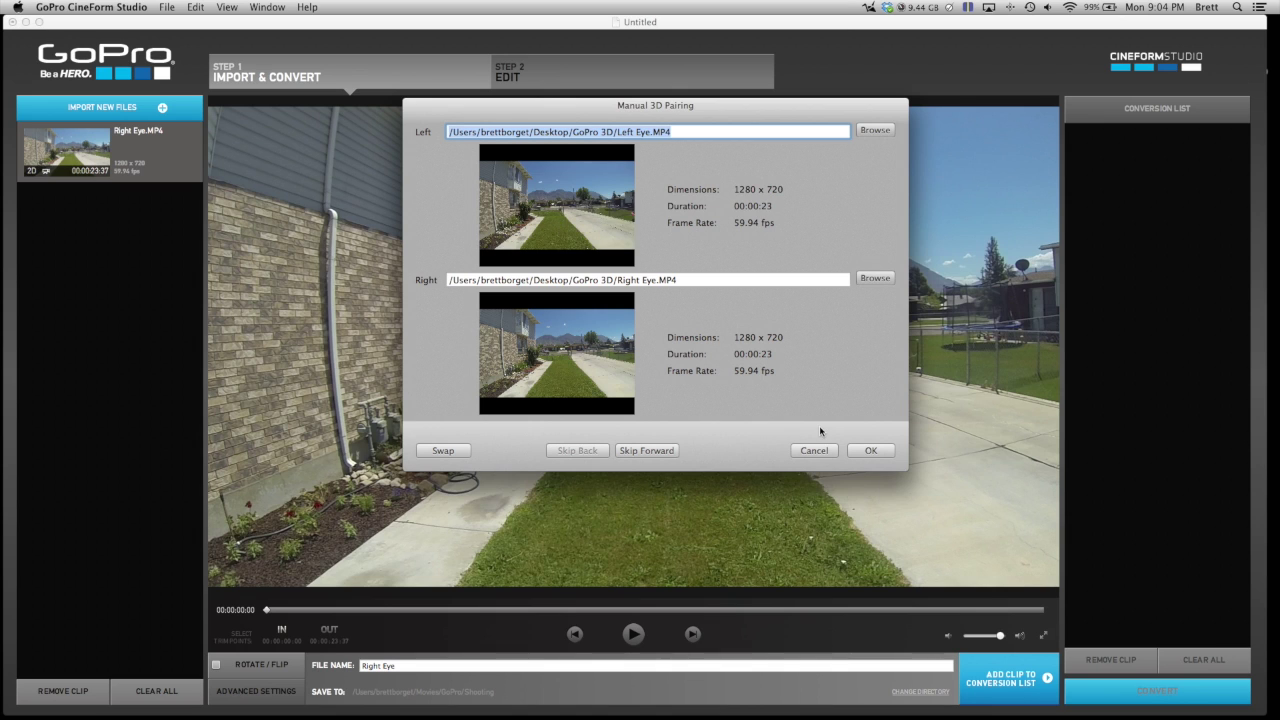
{"action": "left_click", "coordinate": [876, 454]}
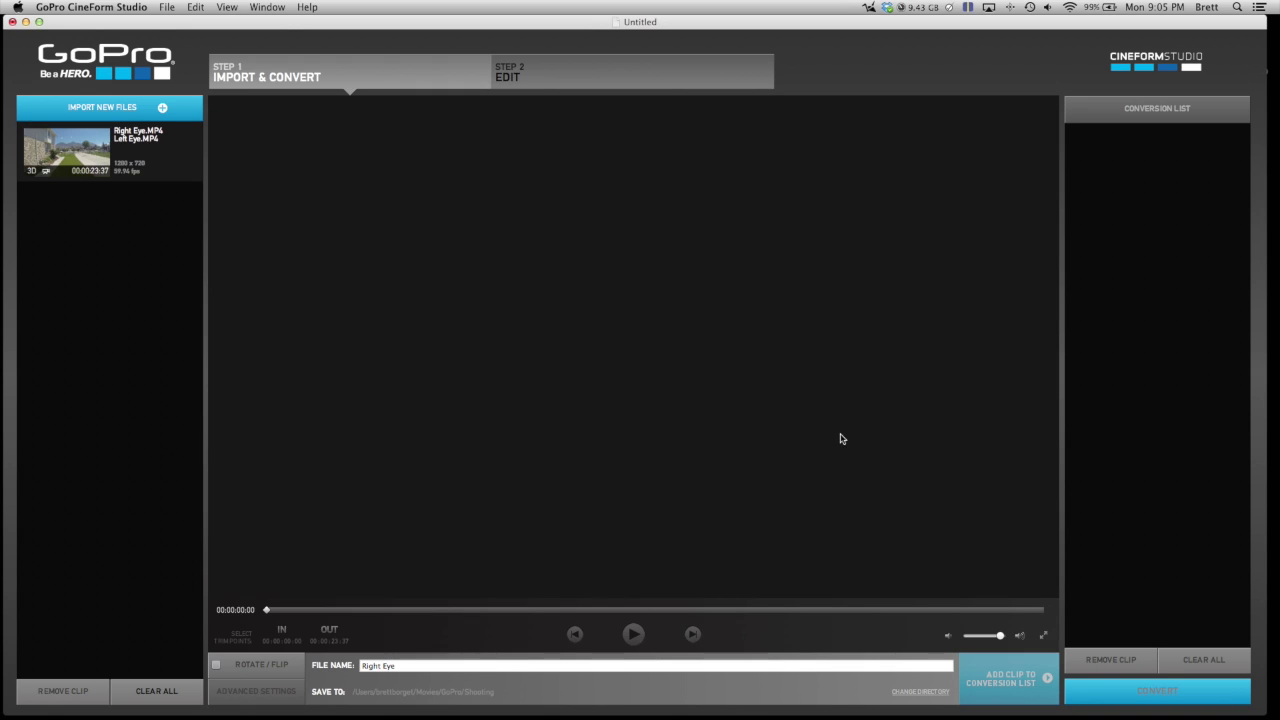
{"action": "left_click", "coordinate": [34, 176]}
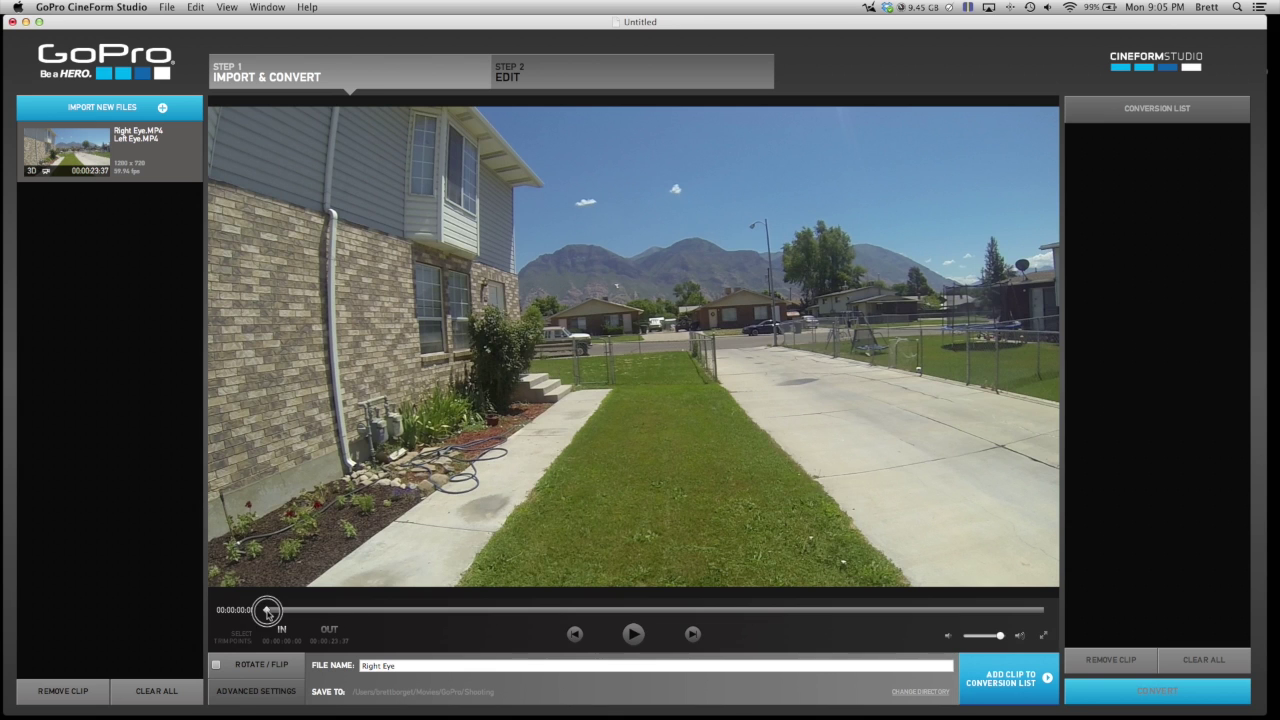
Scrub ahead in the 3D clip, add it to the conversion list, and convert it.
{"action": "left_click_drag", "start_coordinate": [267, 610], "coordinate": [448, 596]}
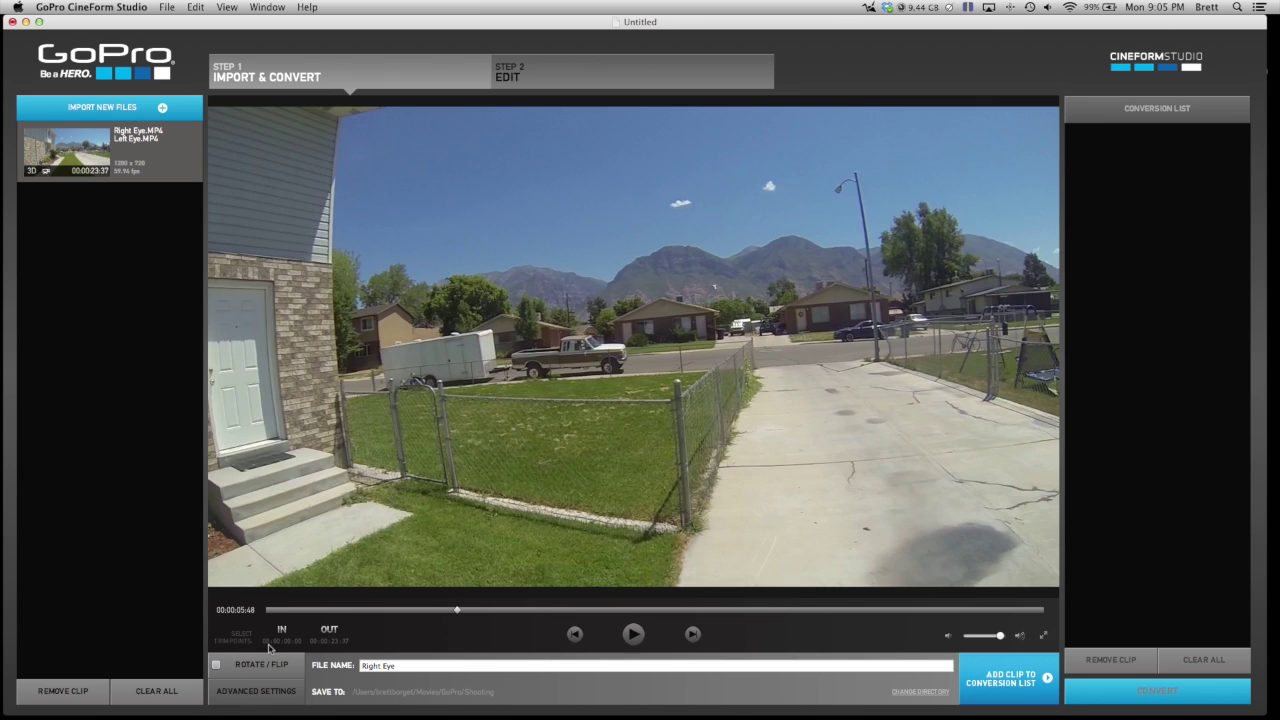
{"action": "left_click", "coordinate": [1012, 680]}
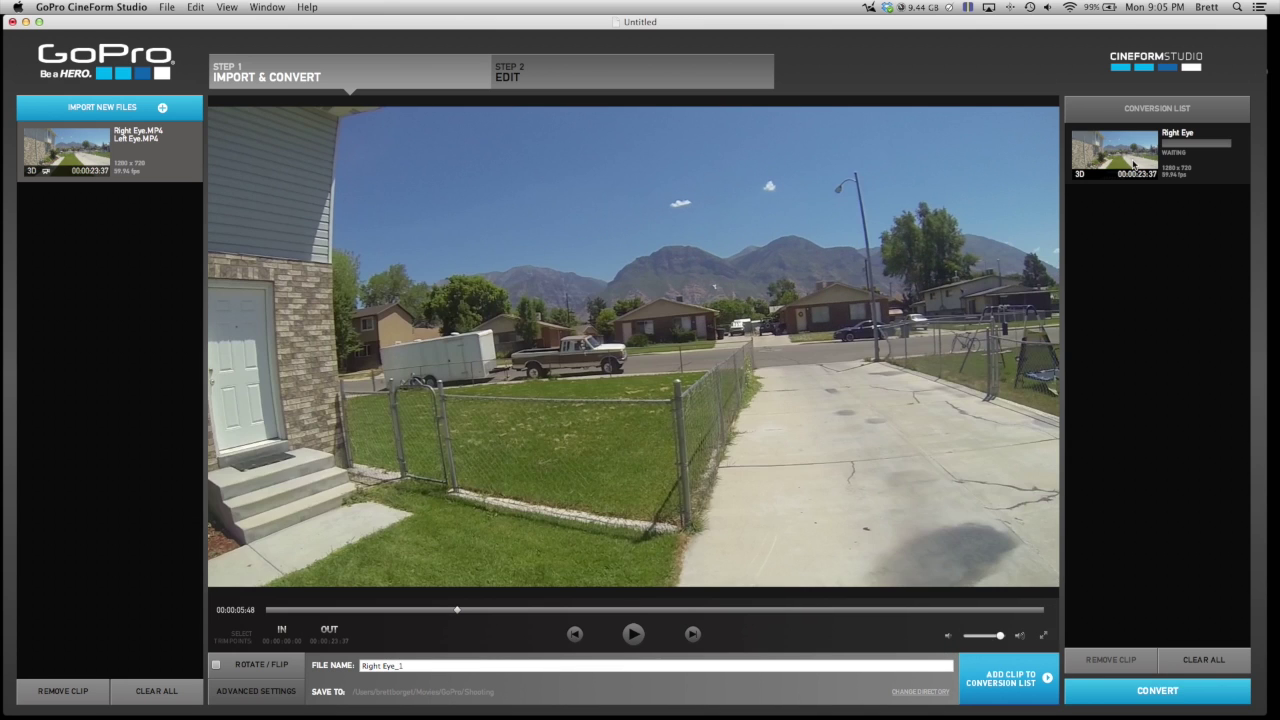
{"action": "left_click", "coordinate": [1157, 697]}
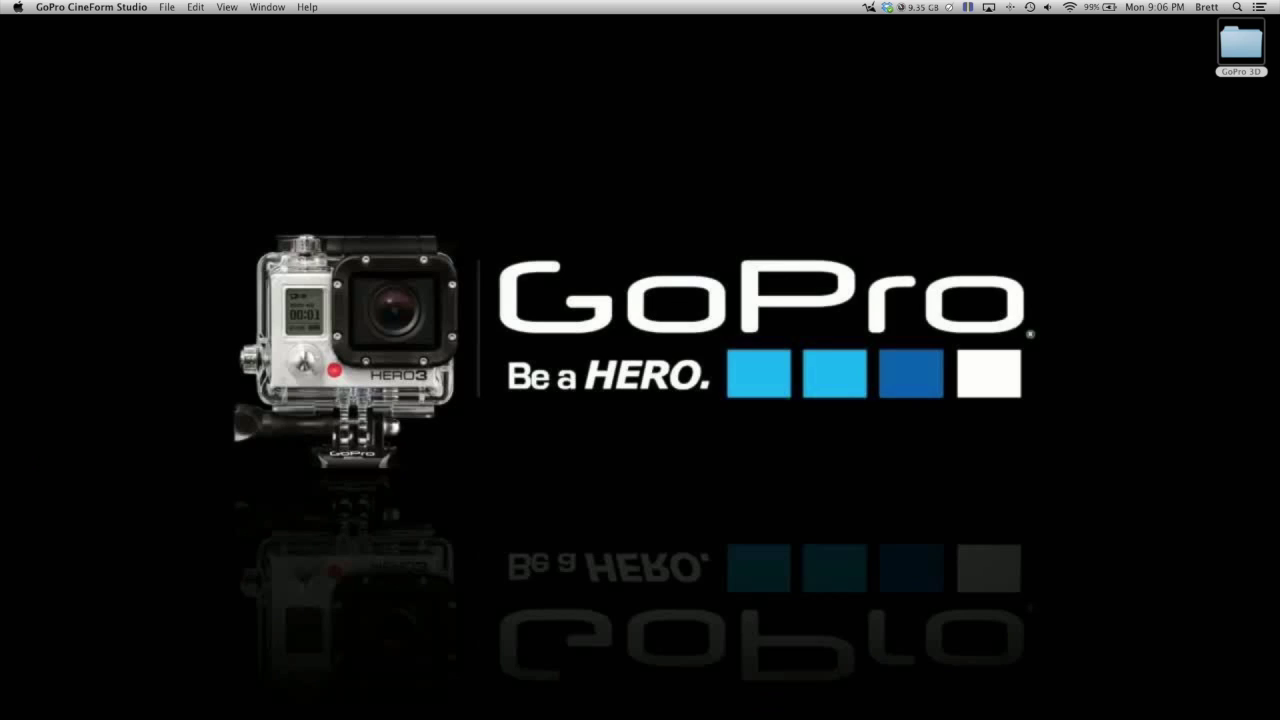
Open the GoPro 3D desktop folder and select Left Eye.MP4 and Right Eye.MP4 in turn.
{"action": "double_click", "coordinate": [1231, 58]}
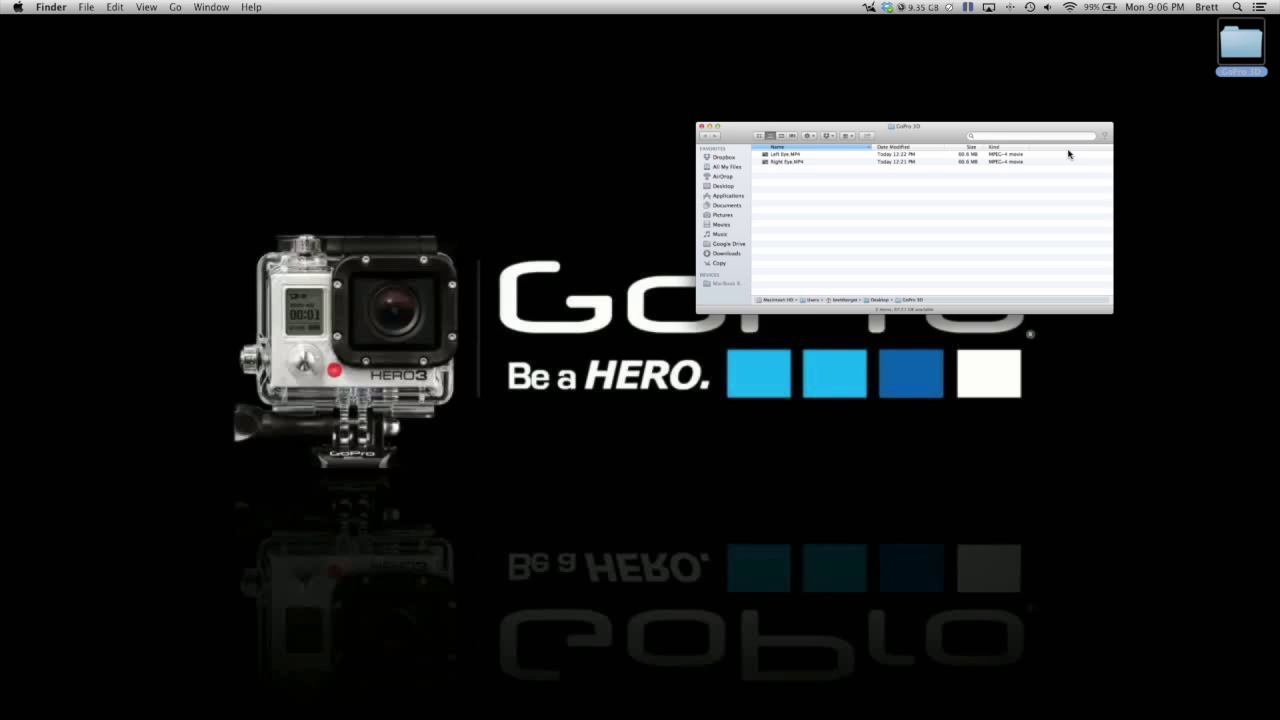
{"action": "left_click_drag", "start_coordinate": [758, 191], "coordinate": [746, 175]}
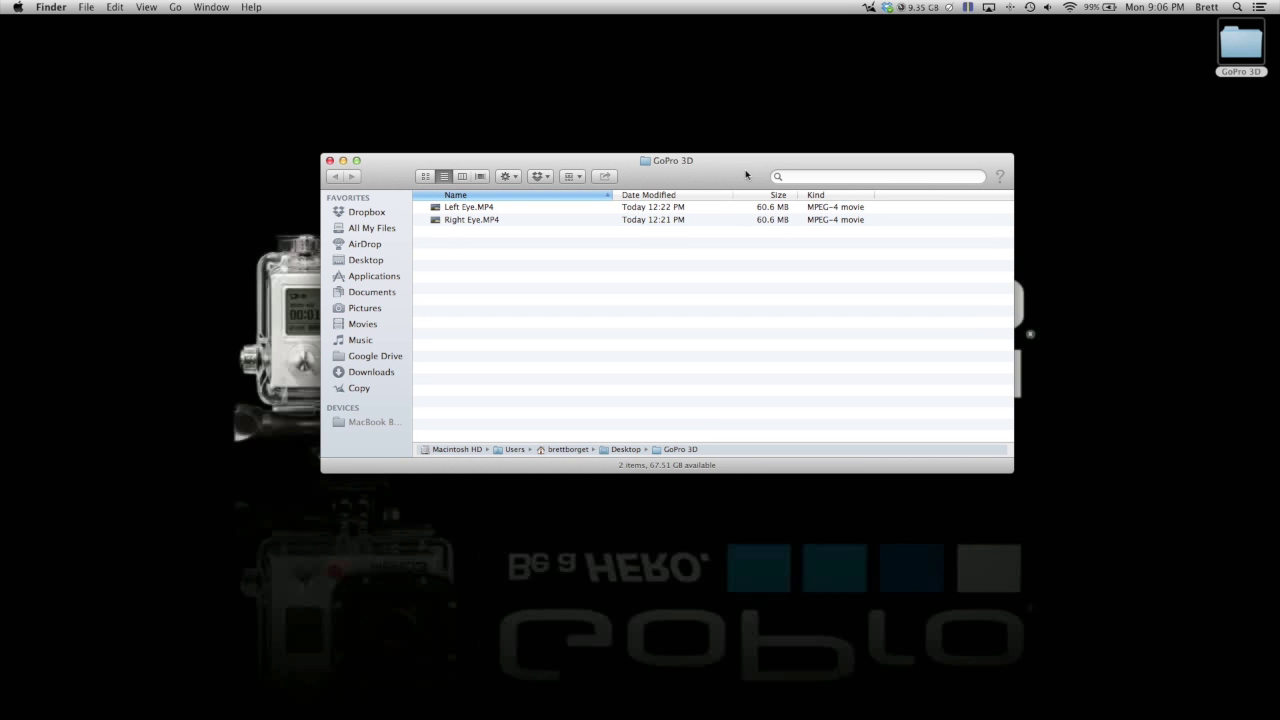
{"action": "left_click", "coordinate": [776, 207]}
{"action": "key", "text": "Down"}
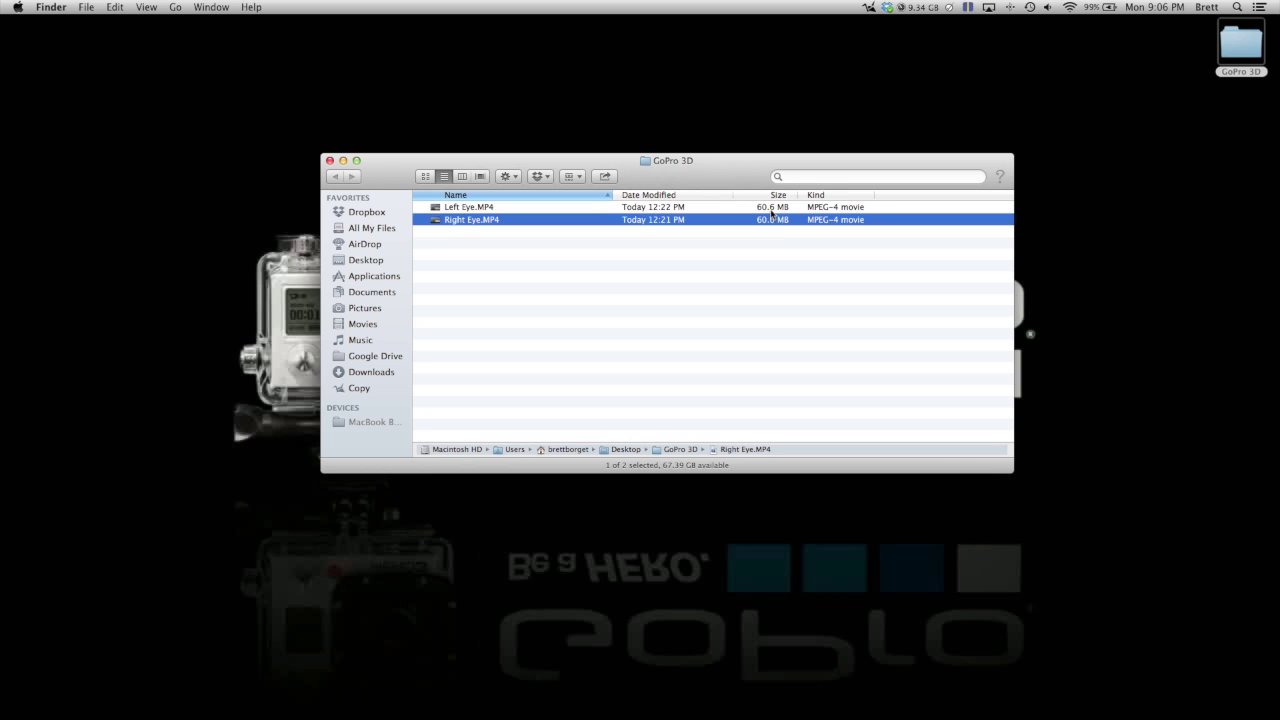
{"action": "left_click", "coordinate": [771, 208]}
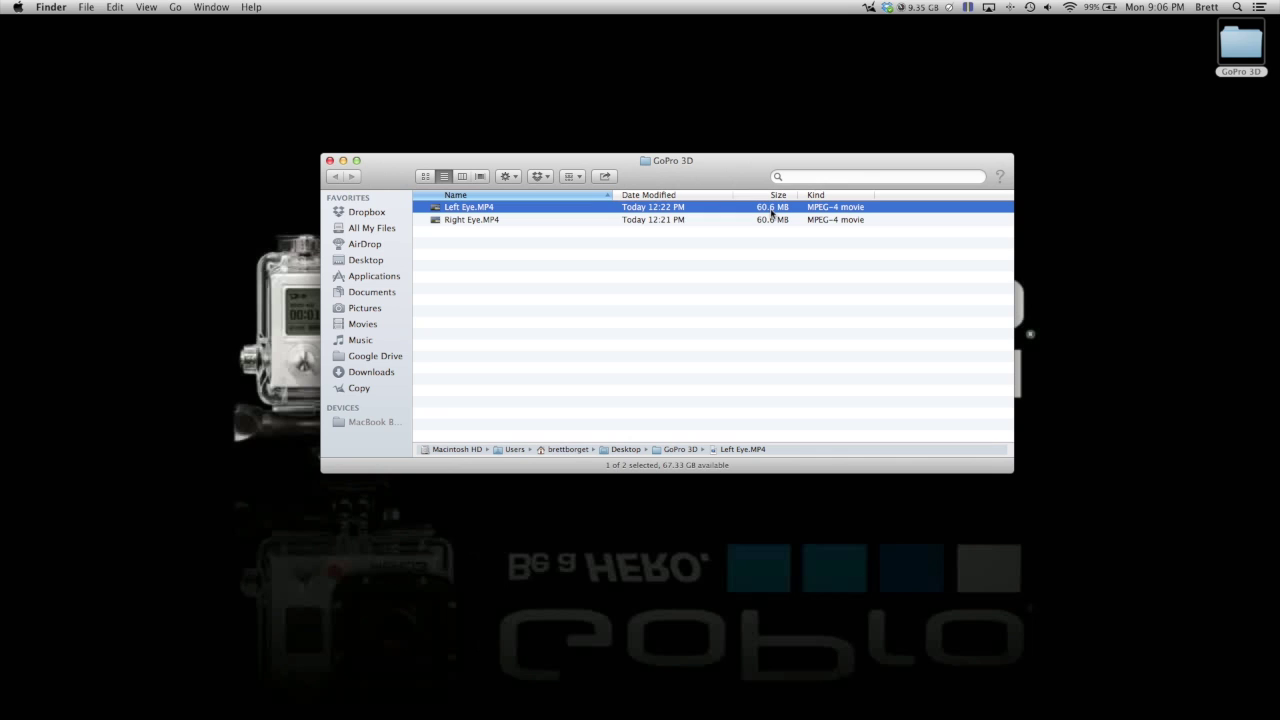
{"action": "left_click", "coordinate": [762, 220]}
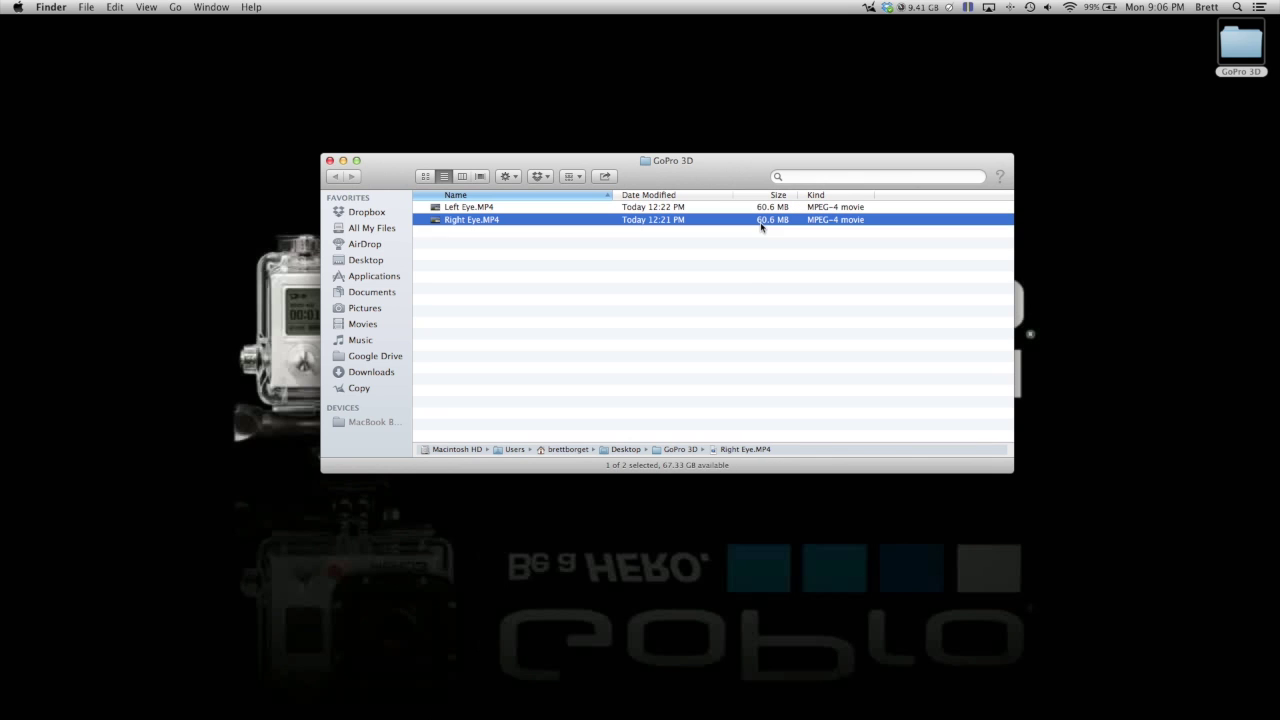
{"action": "left_click", "coordinate": [744, 208]}
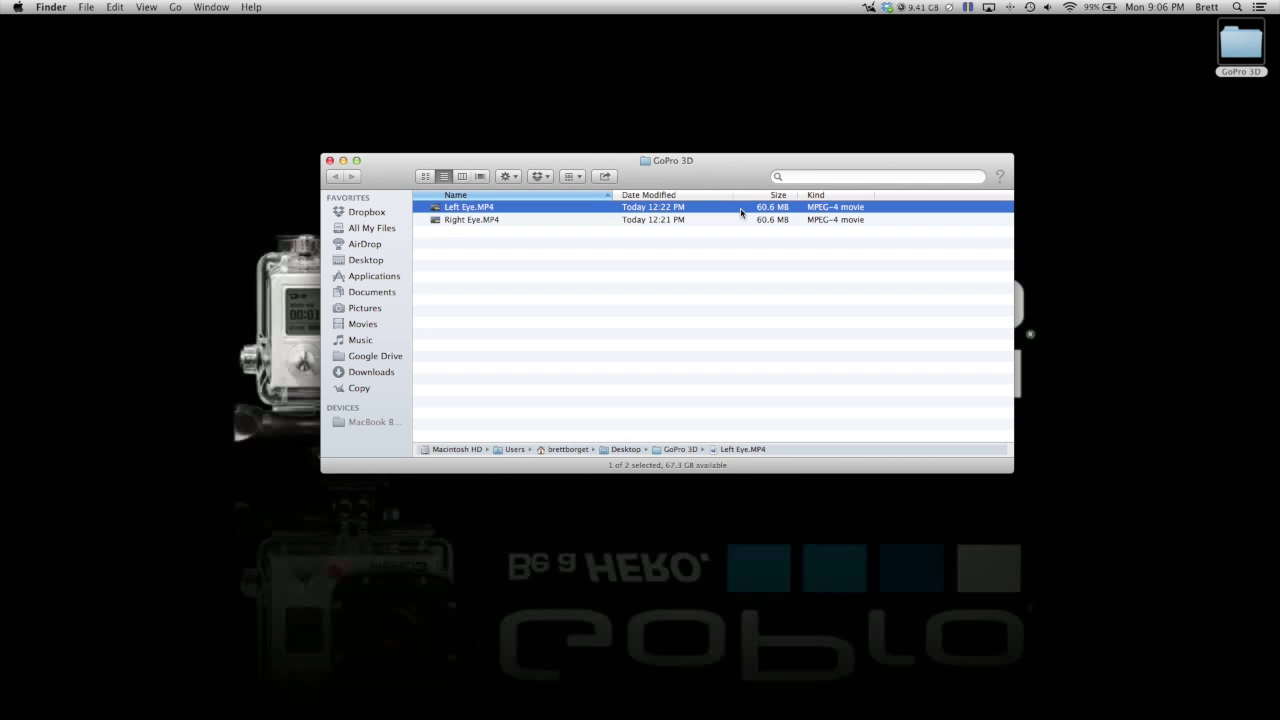
Close the GoPro 3D folder window and return to CineForm Studio.
{"action": "left_click", "coordinate": [330, 161]}
{"action": "mouse_move", "coordinate": [2, 468]}
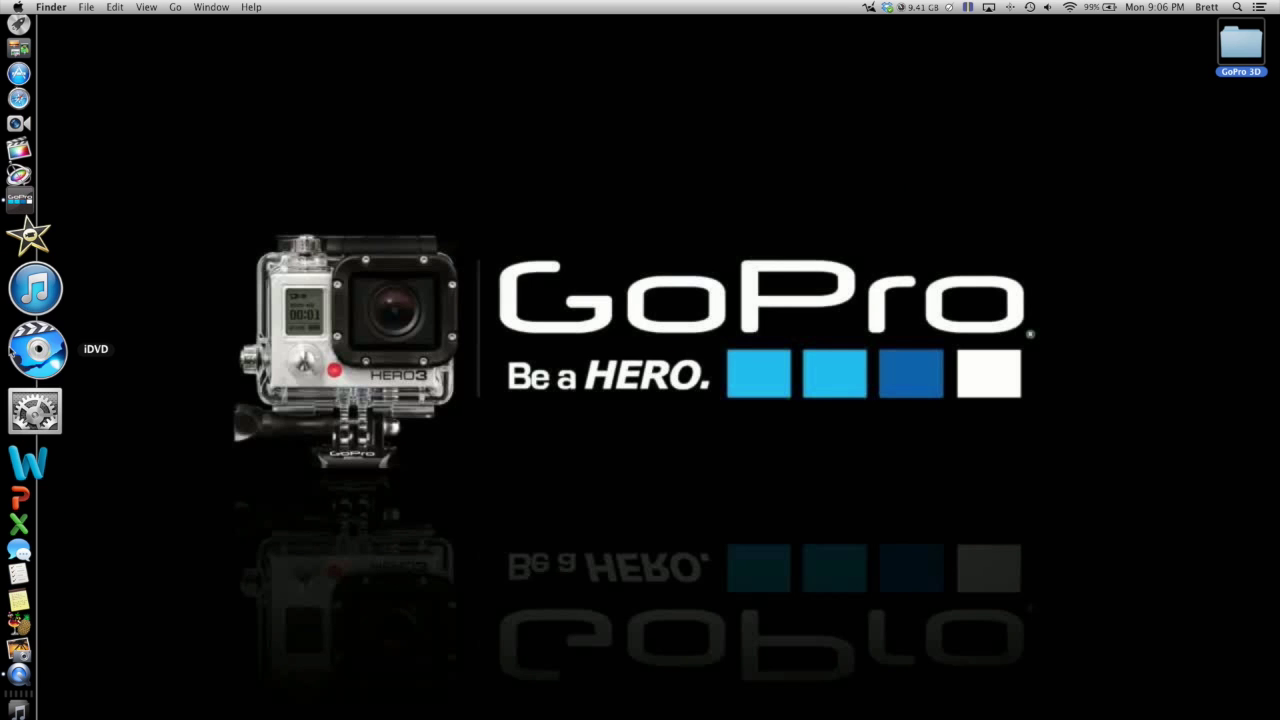
{"action": "left_click", "coordinate": [17, 272]}
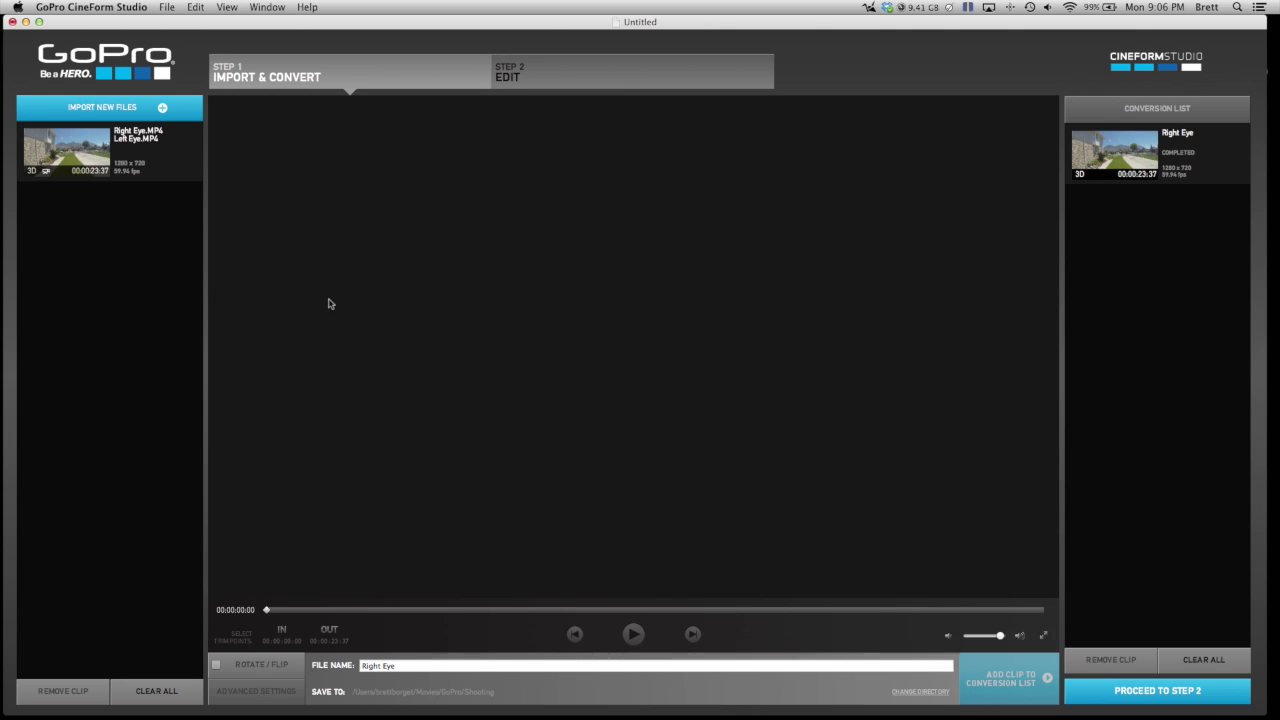
Load Right Eye_1.mov into the Edit step, keeping Default (Half Resolution) playback.
{"action": "left_click", "coordinate": [1135, 157]}
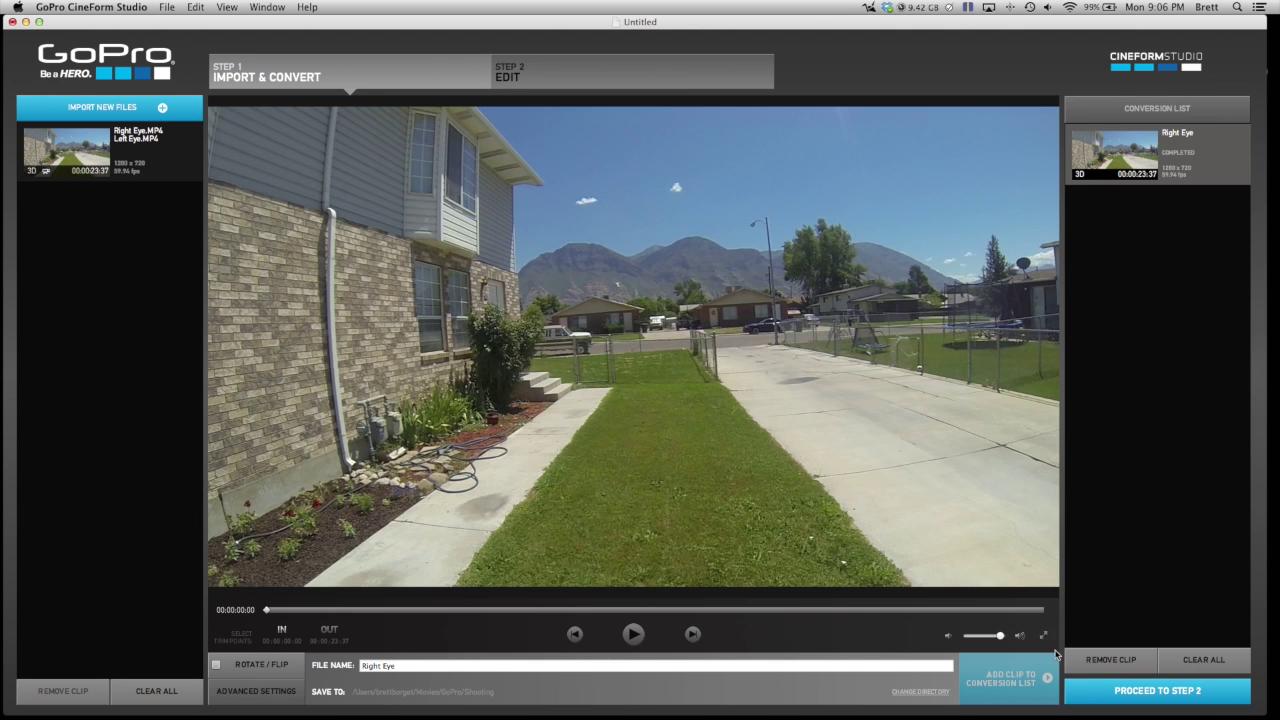
{"action": "left_click", "coordinate": [1116, 694]}
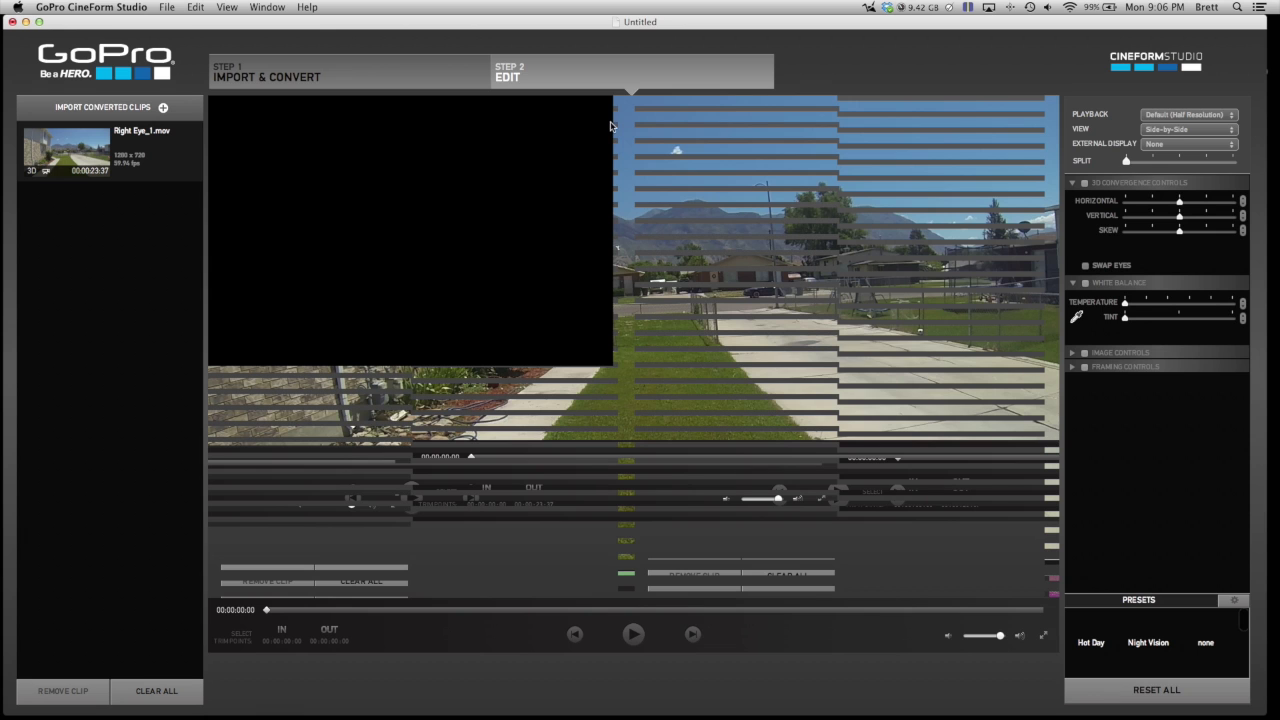
{"action": "left_click", "coordinate": [178, 168]}
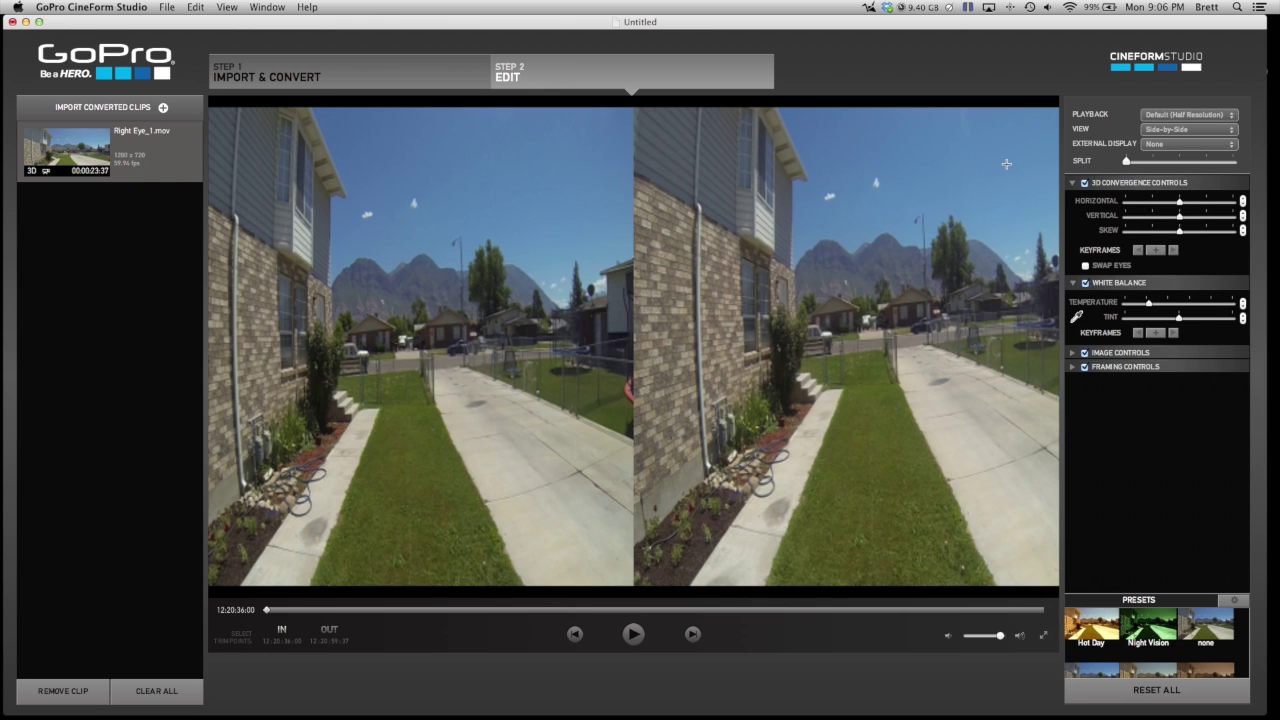
{"action": "left_click", "coordinate": [1190, 118]}
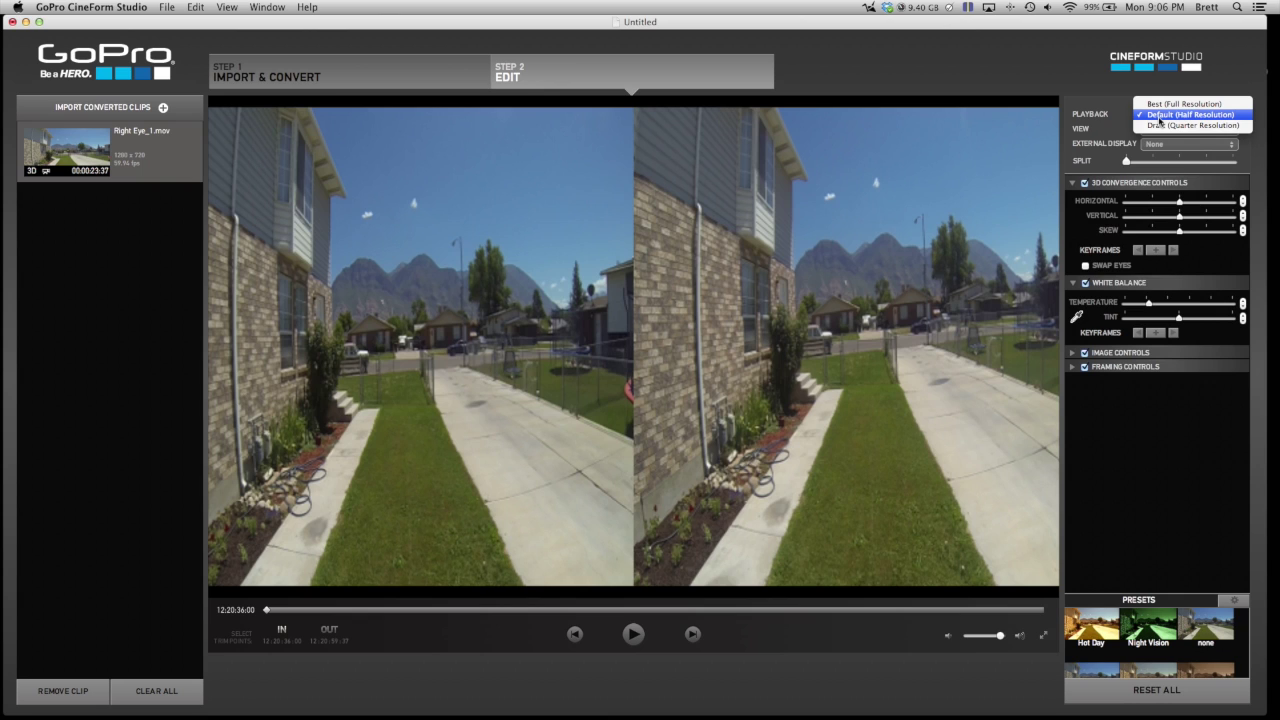
{"action": "left_click", "coordinate": [1160, 118]}
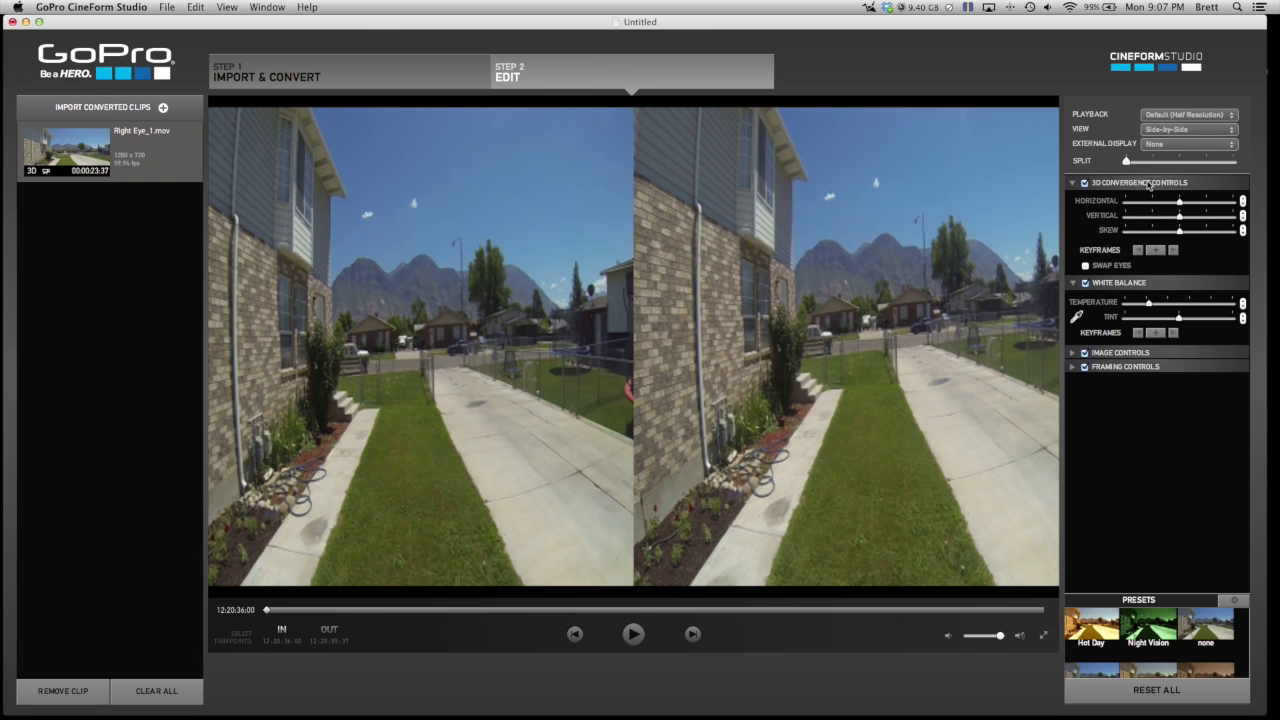
Set the 3D view mode to Left Eye only.
{"action": "left_click", "coordinate": [1192, 131]}
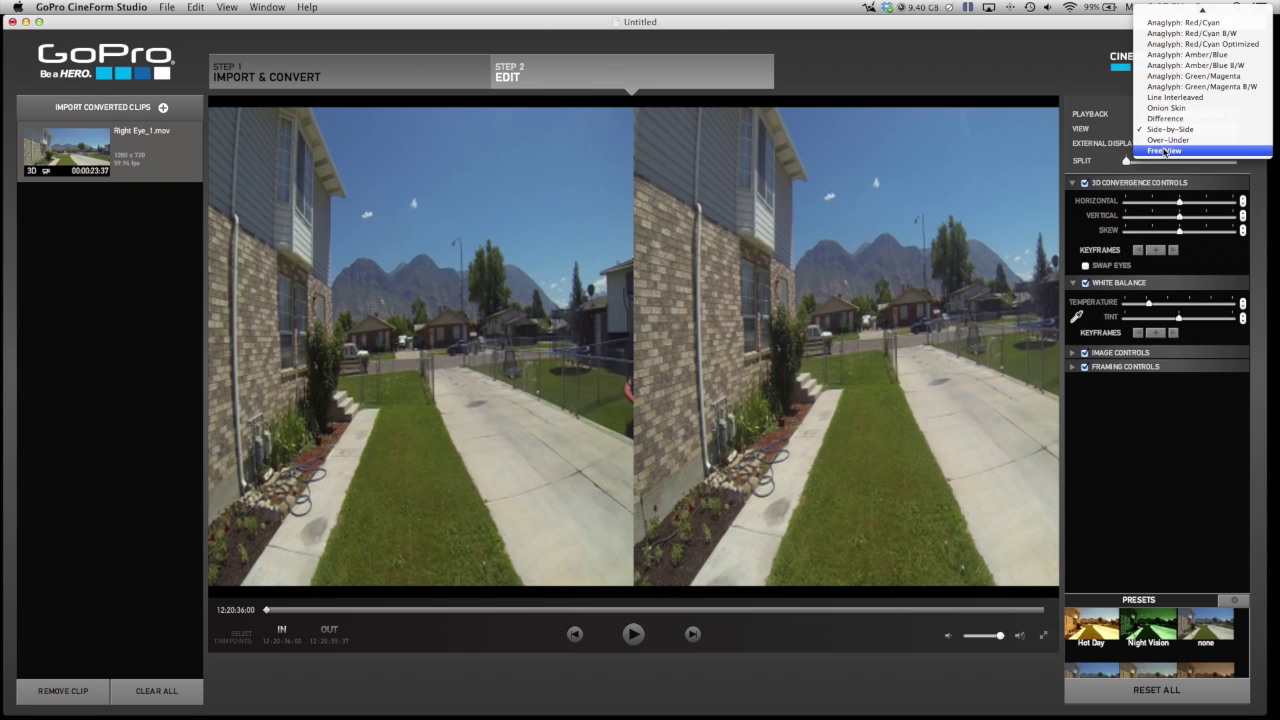
{"action": "mouse_move", "coordinate": [1165, 10]}
{"action": "left_click", "coordinate": [1162, 11]}
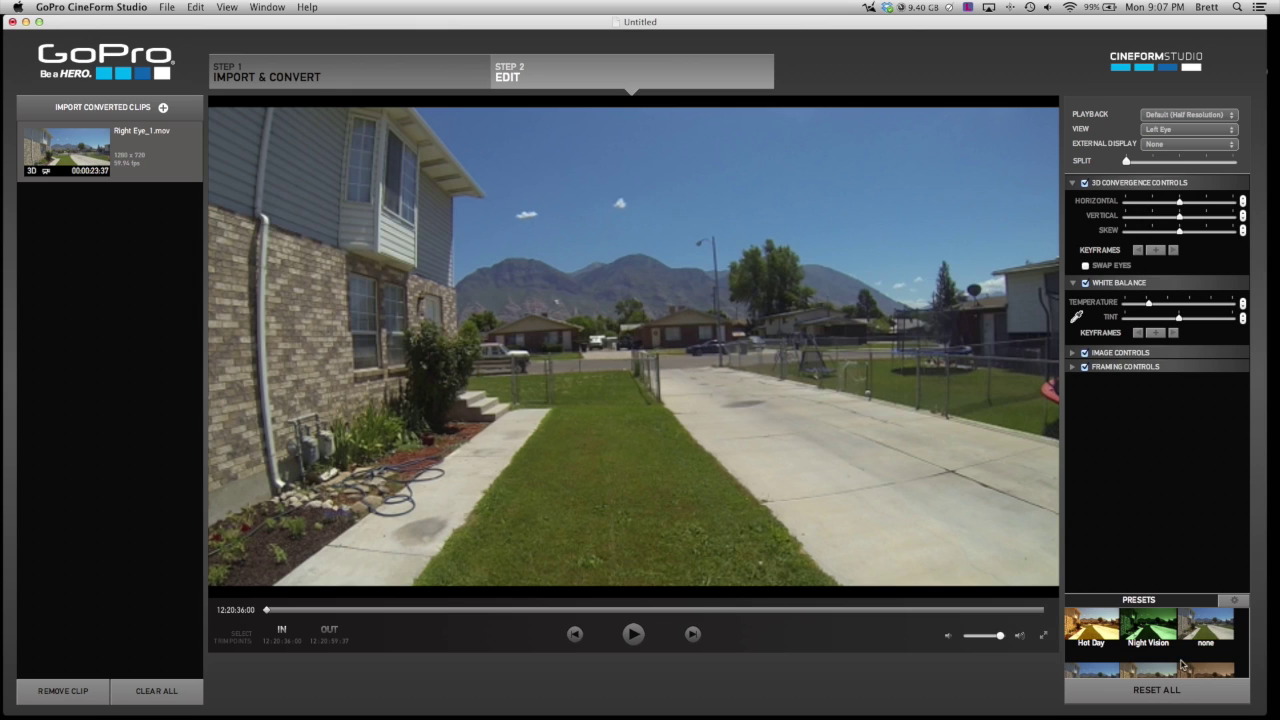
{"action": "scroll", "coordinate": [1180, 660], "scroll_direction": "down", "scroll_amount": 5}
{"action": "scroll", "coordinate": [1179, 658], "scroll_direction": "up", "scroll_amount": 5}
Sample the white balance from the white house siding with the eyedropper.
{"action": "left_click", "coordinate": [1077, 318]}
{"action": "left_click", "coordinate": [395, 237]}
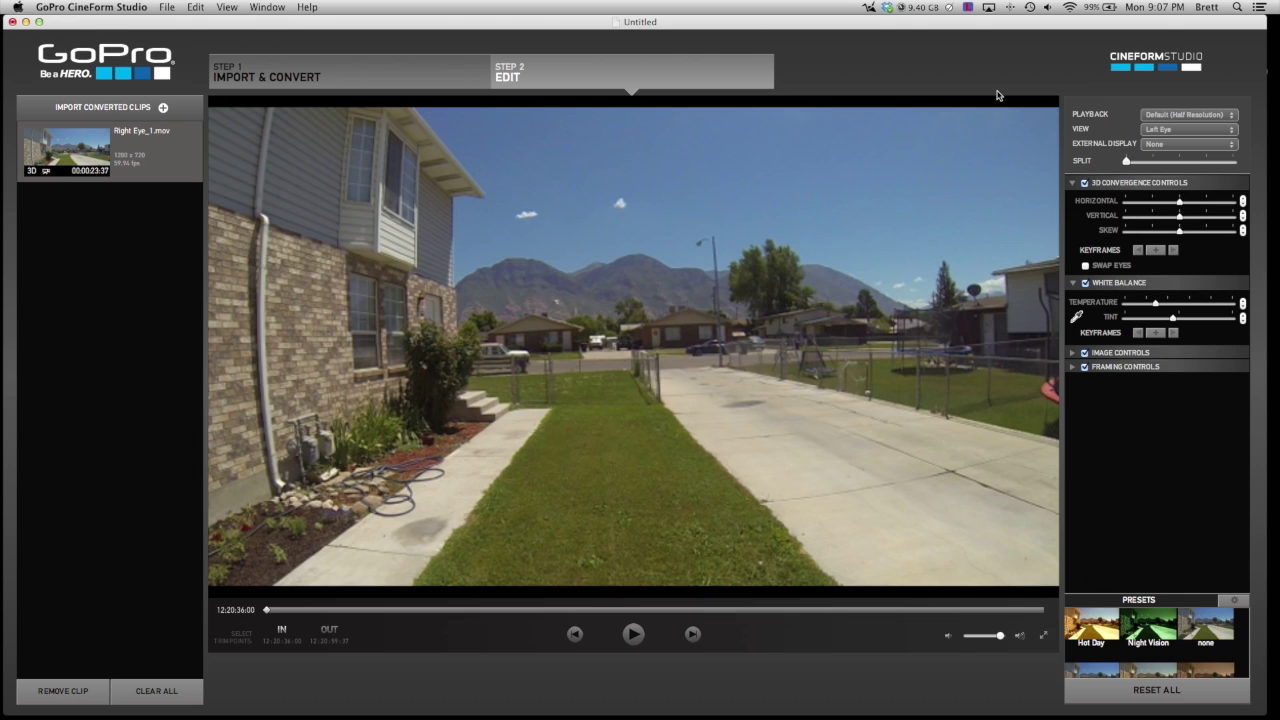
{"action": "left_click", "coordinate": [1170, 133]}
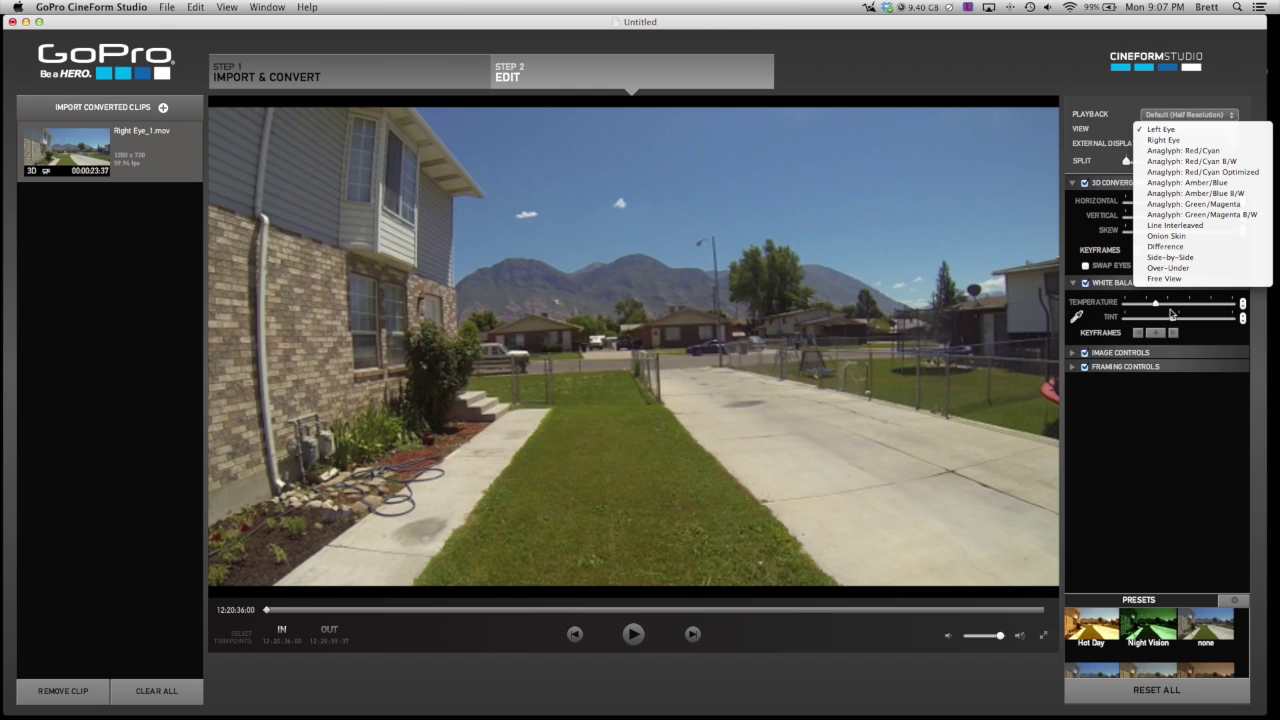
Return the preview to side-by-side, advance to a later frame, and adjust horizontal convergence.
{"action": "left_click", "coordinate": [1200, 258]}
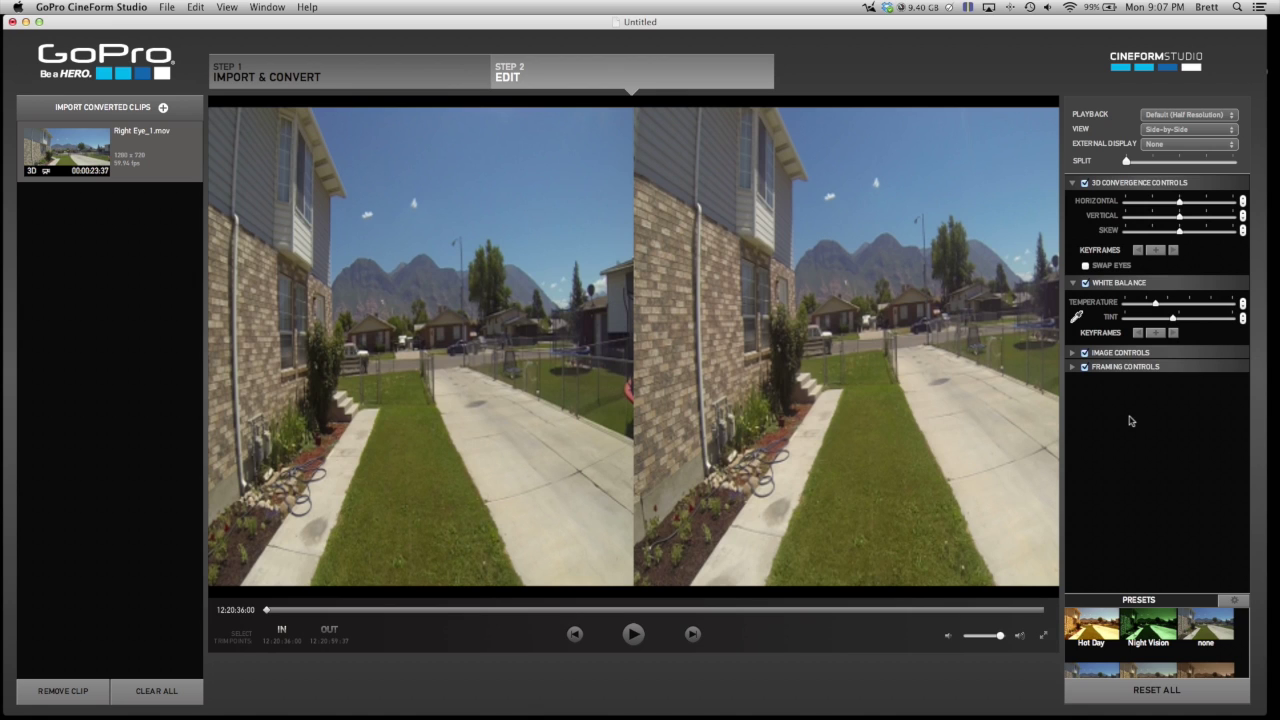
{"action": "left_click_drag", "start_coordinate": [267, 609], "coordinate": [389, 609]}
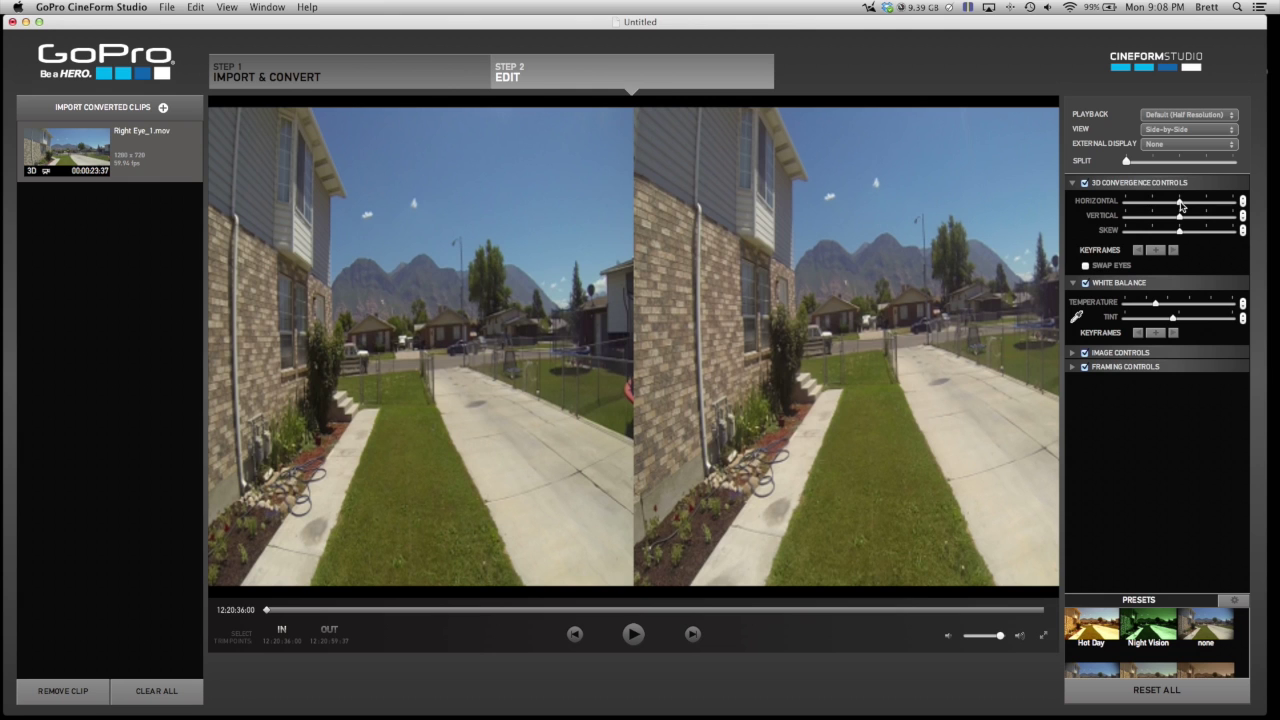
{"action": "mouse_move", "coordinate": [1181, 206]}
{"action": "left_mouse_down"}
{"action": "mouse_move", "coordinate": [1131, 204]}
{"action": "mouse_move", "coordinate": [1178, 207]}
{"action": "left_mouse_up"}
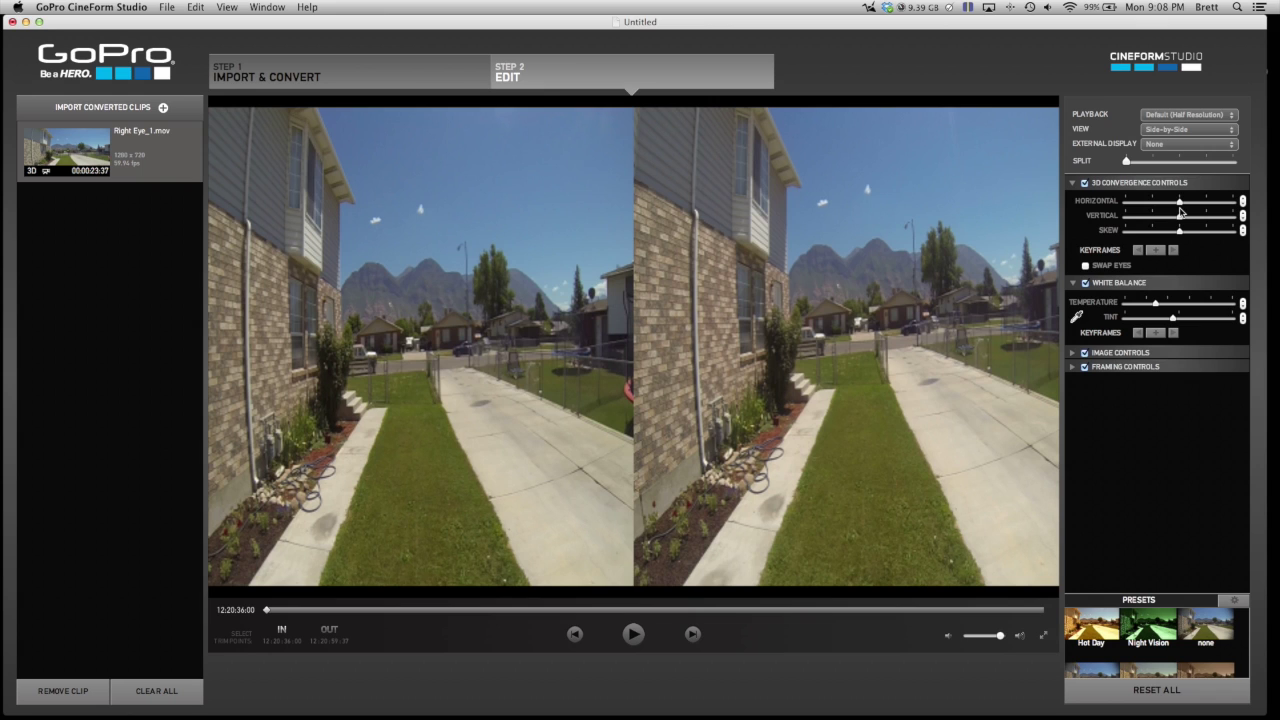
Fine-tune the vertical convergence and increase the skew correction.
{"action": "left_click", "coordinate": [1179, 218]}
{"action": "mouse_move", "coordinate": [1179, 218]}
{"action": "left_mouse_down"}
{"action": "mouse_move", "coordinate": [1150, 218]}
{"action": "mouse_move", "coordinate": [1180, 217]}
{"action": "left_mouse_up"}
{"action": "left_click", "coordinate": [1179, 216]}
{"action": "mouse_move", "coordinate": [1182, 231]}
{"action": "left_mouse_down"}
{"action": "mouse_move", "coordinate": [1212, 230]}
{"action": "mouse_move", "coordinate": [1181, 230]}
{"action": "left_mouse_up"}
{"action": "left_click", "coordinate": [167, 8]}
Set up a .mov export named 3D Demo with Side-by-side for Youtube3D output.
{"action": "left_click", "coordinate": [200, 82]}
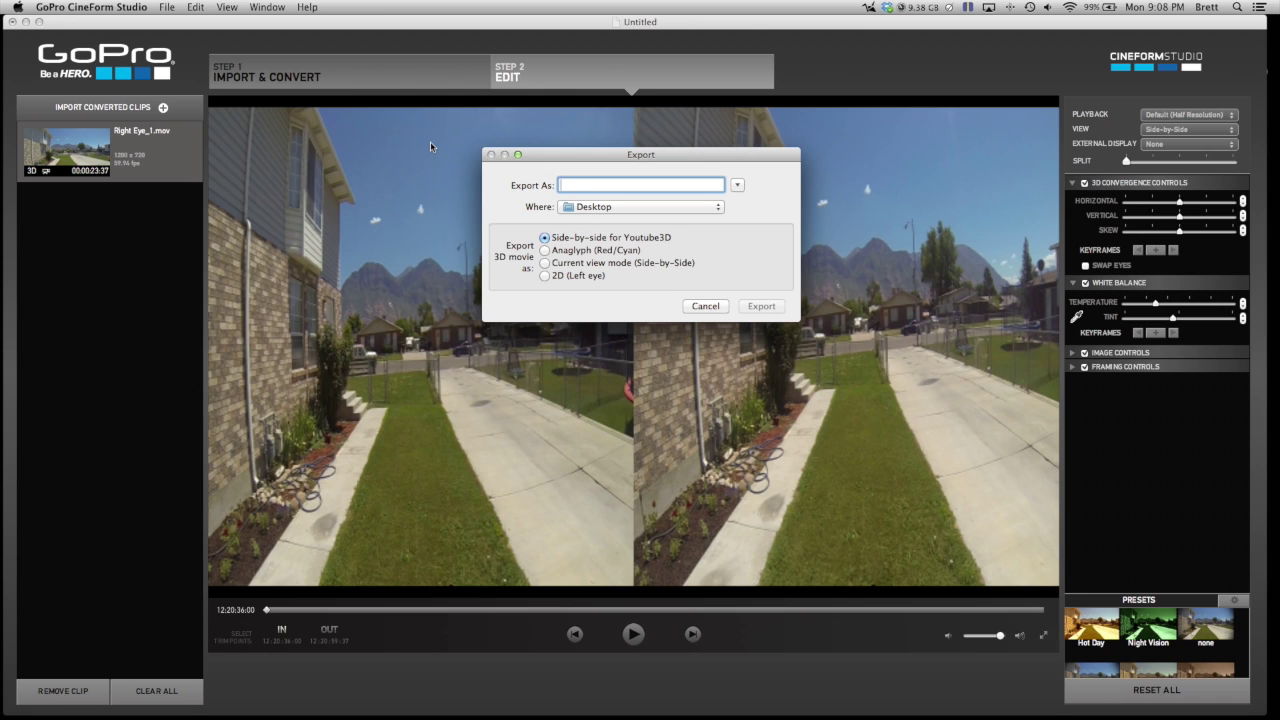
{"action": "type", "text": "3D Demo"}
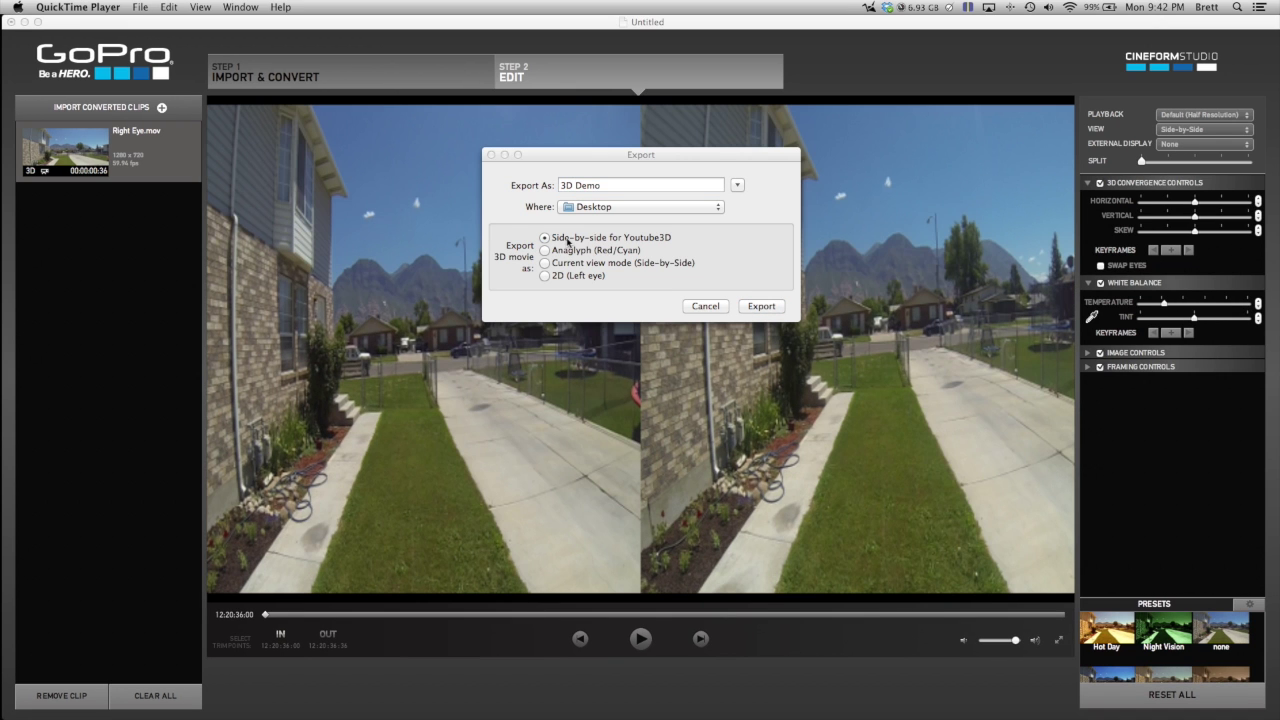
{"action": "left_click_drag", "start_coordinate": [606, 158], "coordinate": [612, 147]}
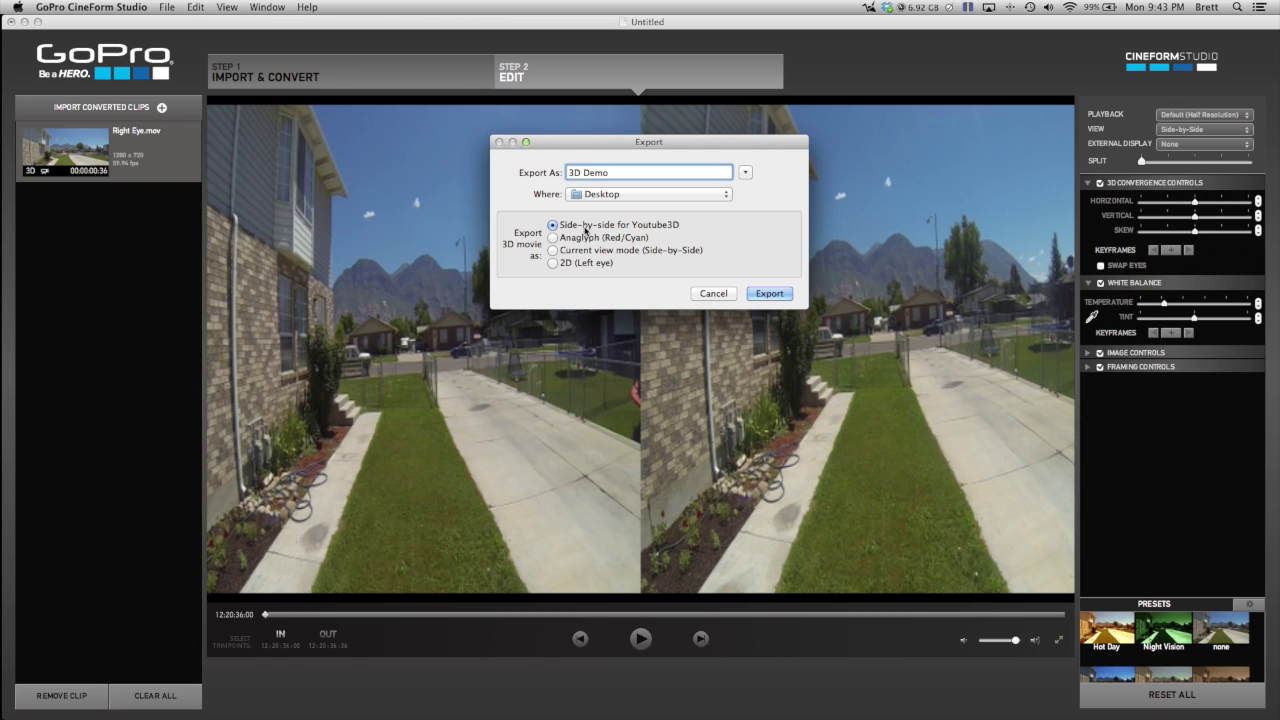
{"action": "left_click", "coordinate": [553, 239]}
{"action": "left_click", "coordinate": [553, 251]}
{"action": "left_click", "coordinate": [553, 265]}
{"action": "left_click", "coordinate": [553, 225]}
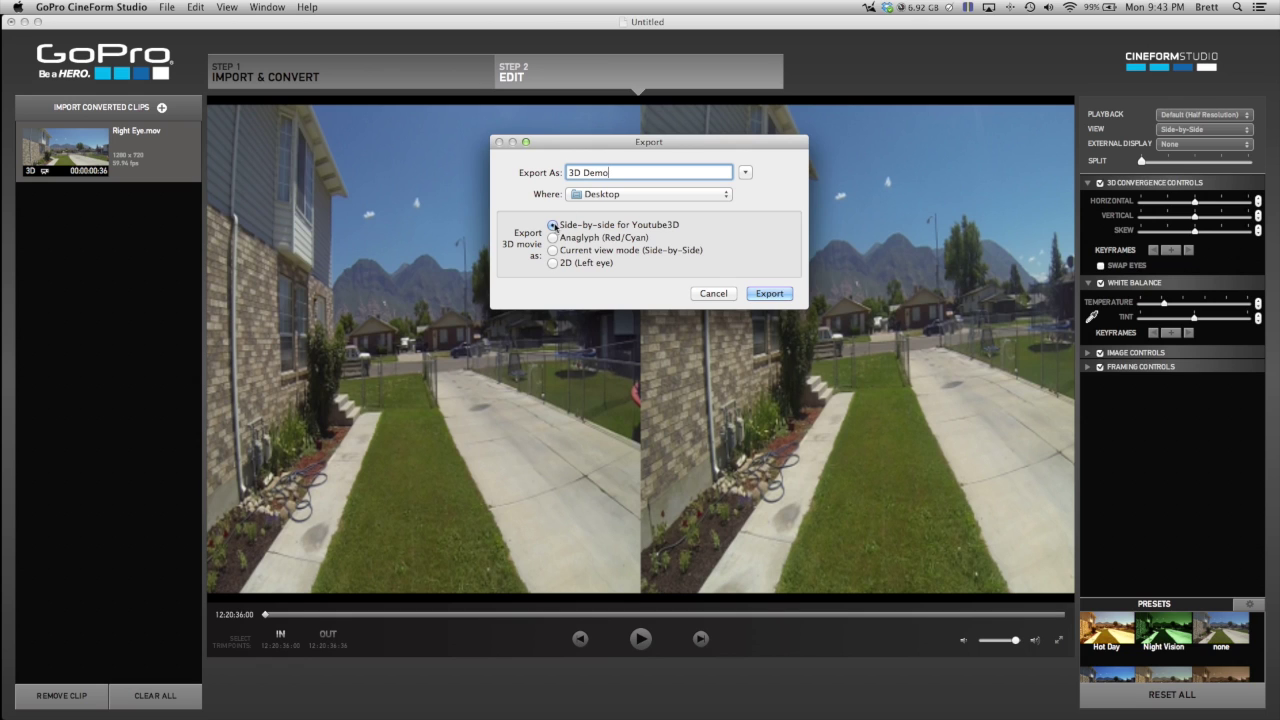
Export the 3D Demo movie and quit CineForm Studio.
{"action": "left_click", "coordinate": [755, 296]}
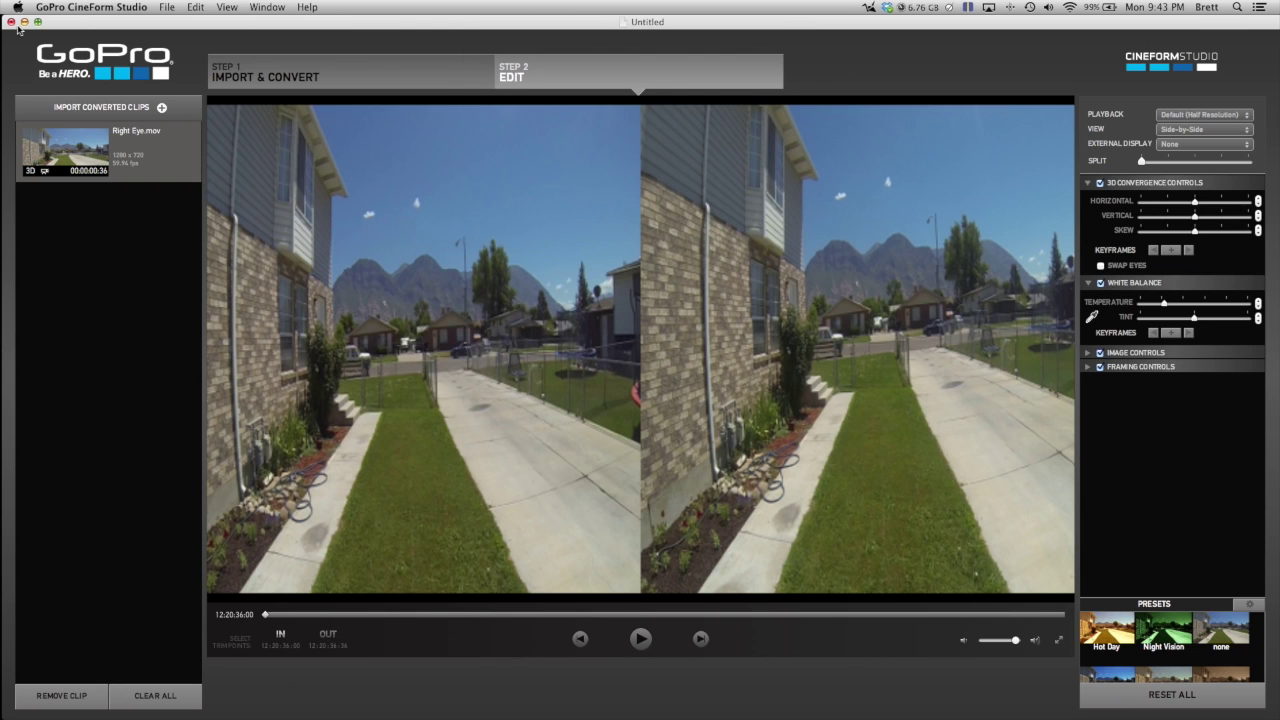
{"action": "left_click_drag", "start_coordinate": [78, 28], "coordinate": [88, 43]}
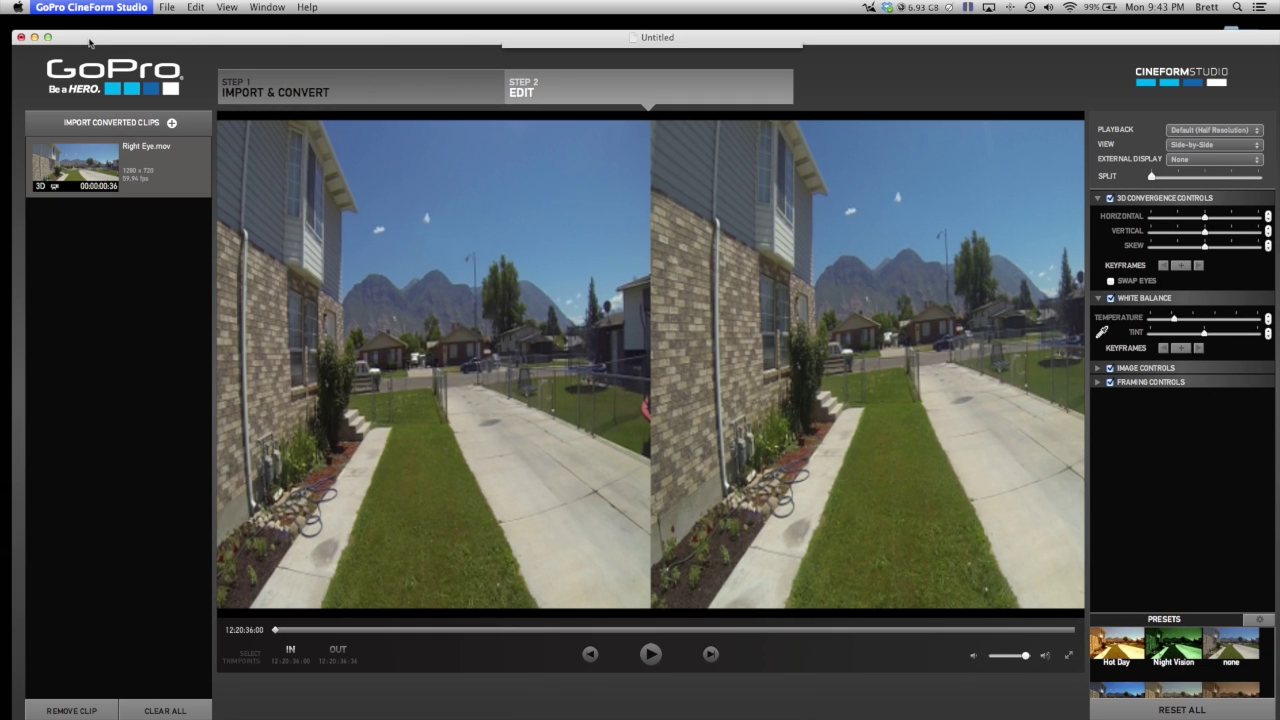
{"action": "key", "text": "super+q"}
{"action": "left_click", "coordinate": [604, 112]}
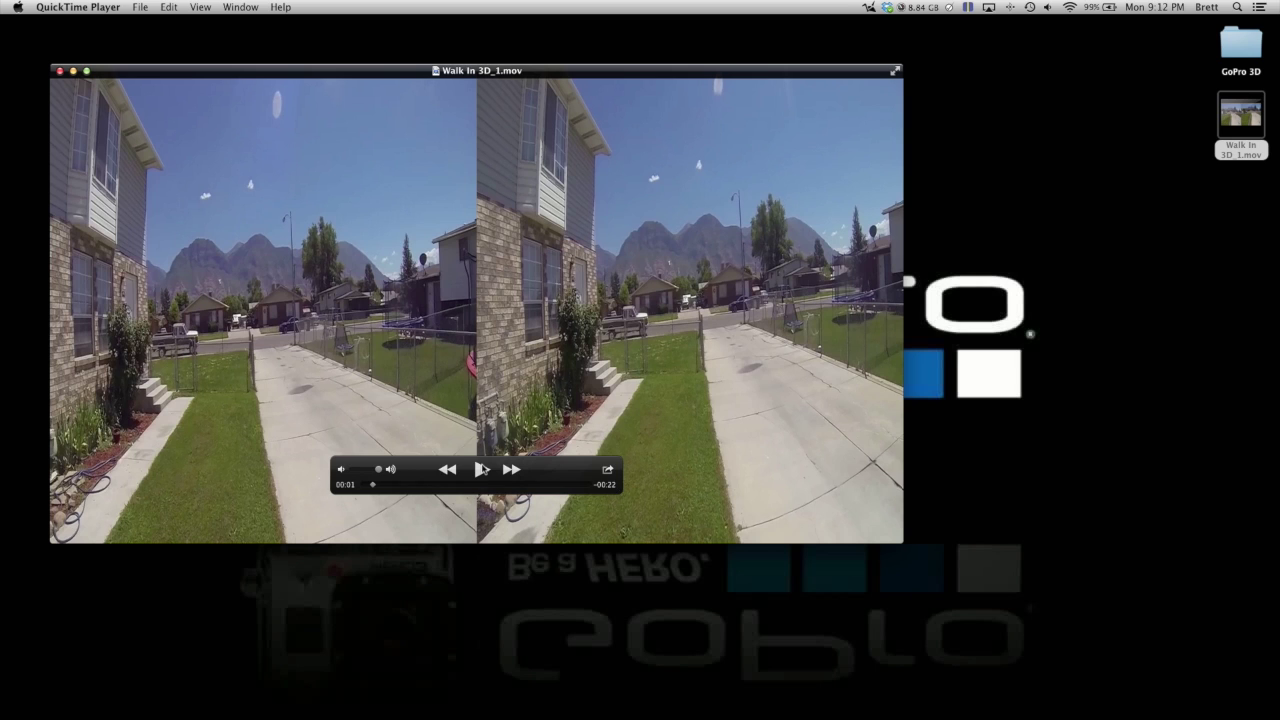
{"action": "left_click_drag", "start_coordinate": [384, 73], "coordinate": [338, 26]}
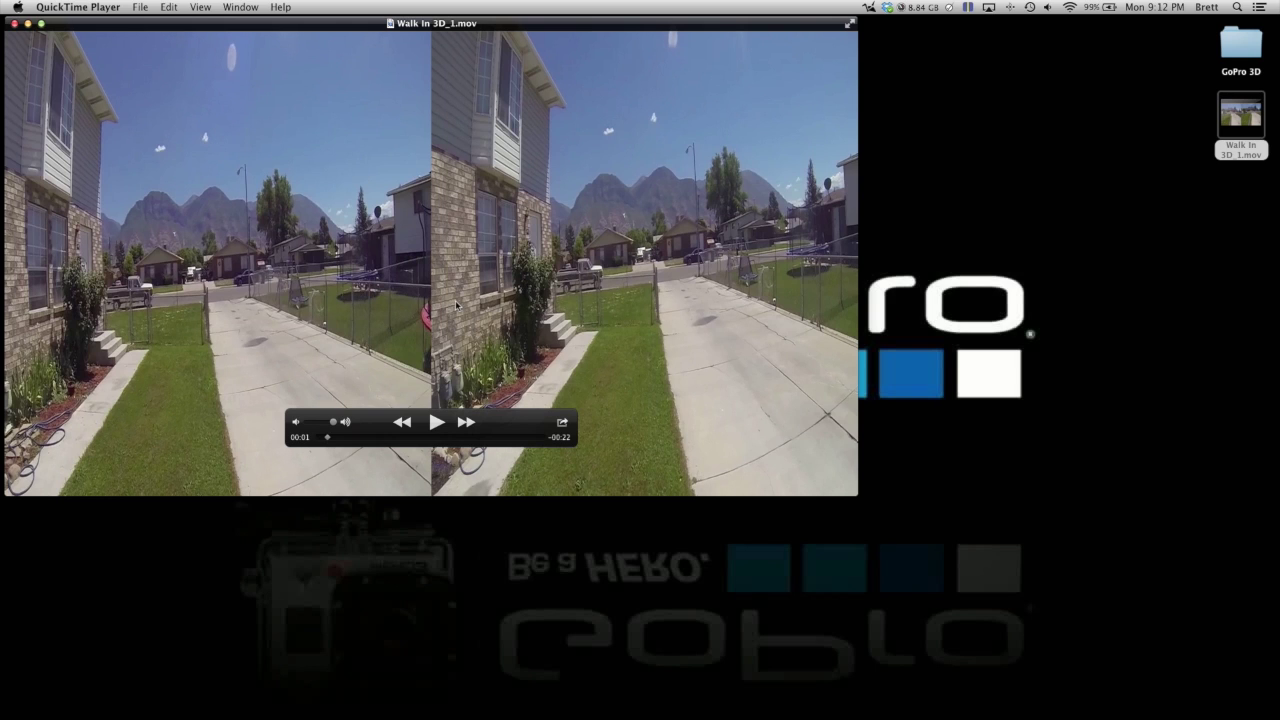
{"action": "left_click", "coordinate": [435, 422]}
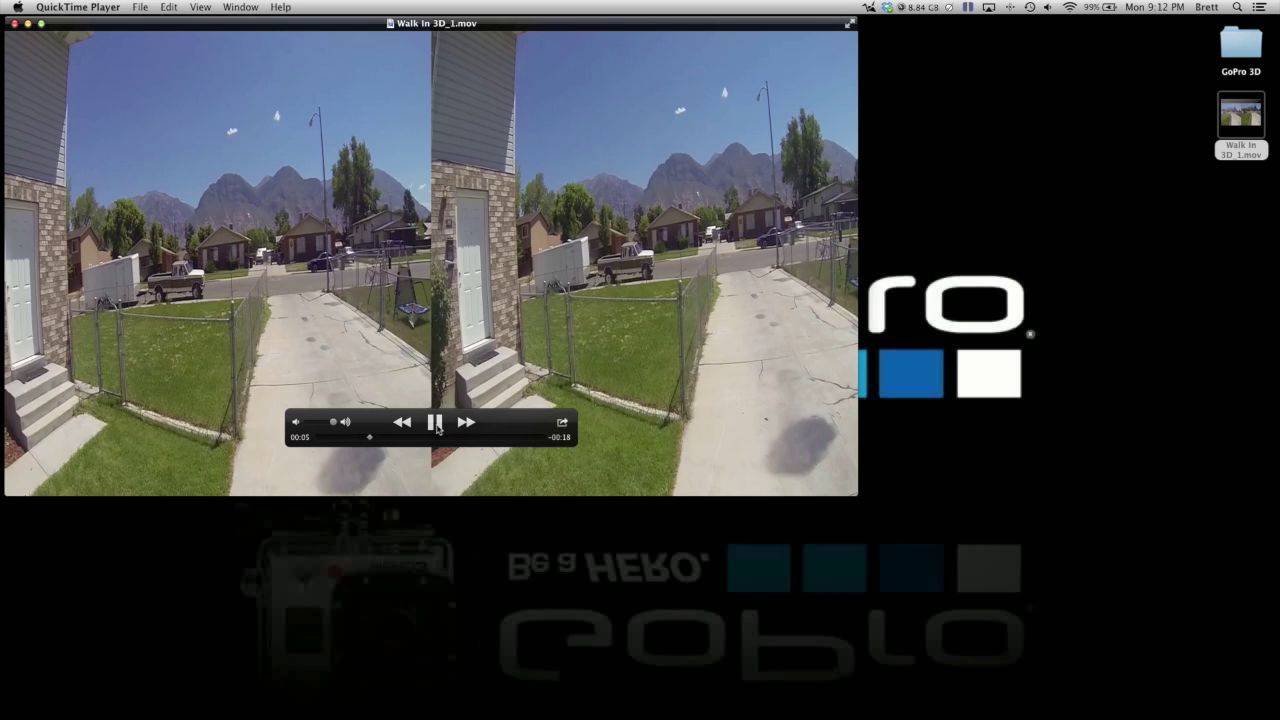
{"action": "left_click", "coordinate": [436, 423]}
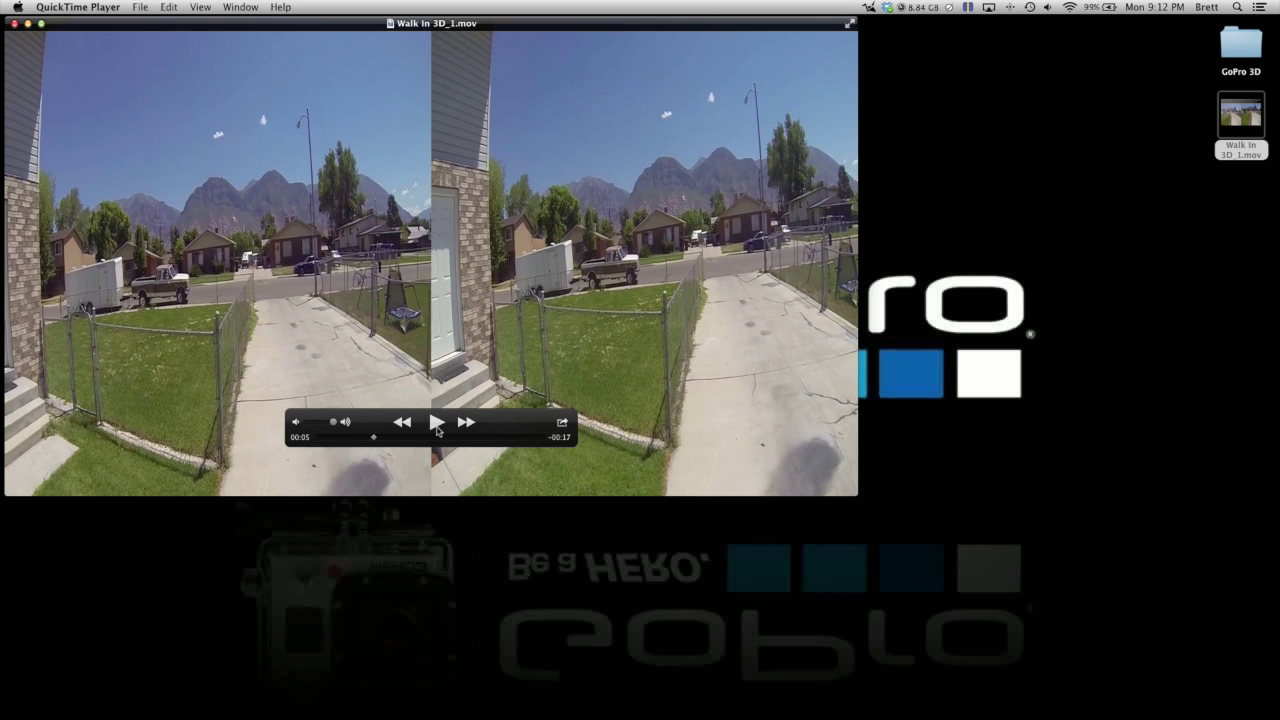
{"action": "left_click_drag", "start_coordinate": [25, 29], "coordinate": [105, 41]}
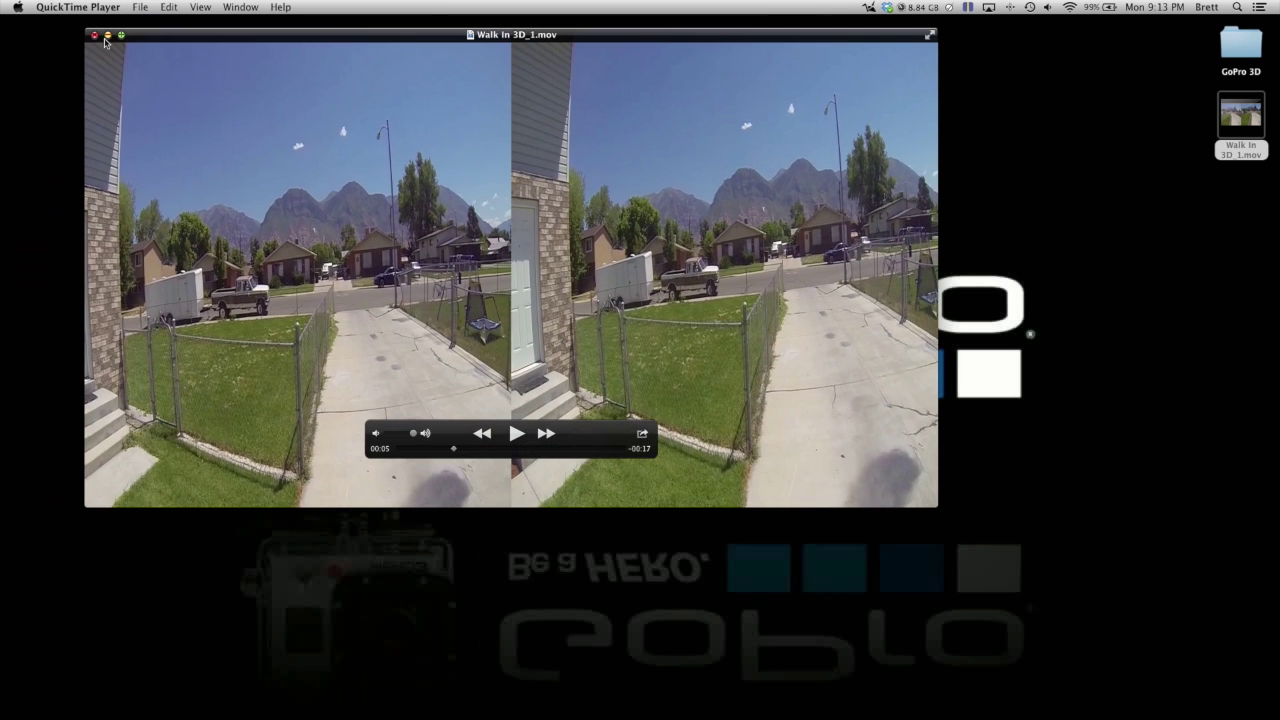
{"action": "left_click", "coordinate": [94, 35]}
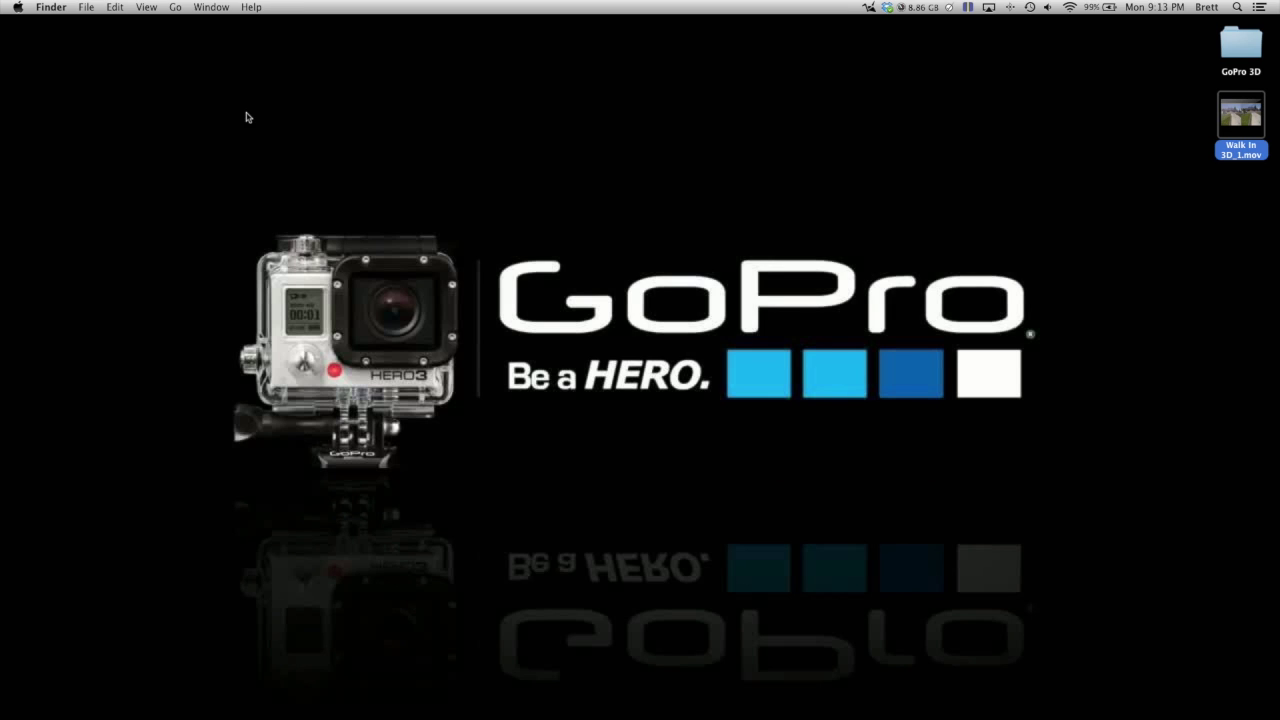
Select the 911 MB Right Eye.mov in All My Files, trash it, and close the window.
{"action": "mouse_move", "coordinate": [15, 108]}
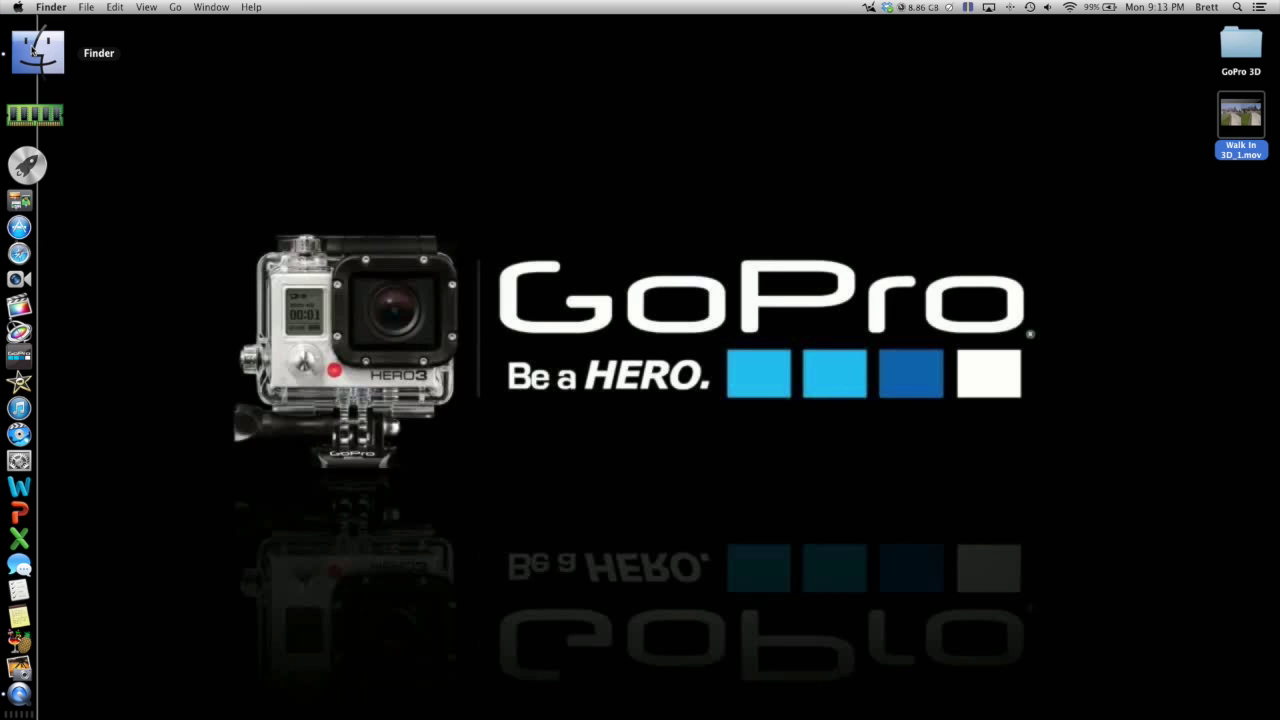
{"action": "left_click", "coordinate": [33, 50]}
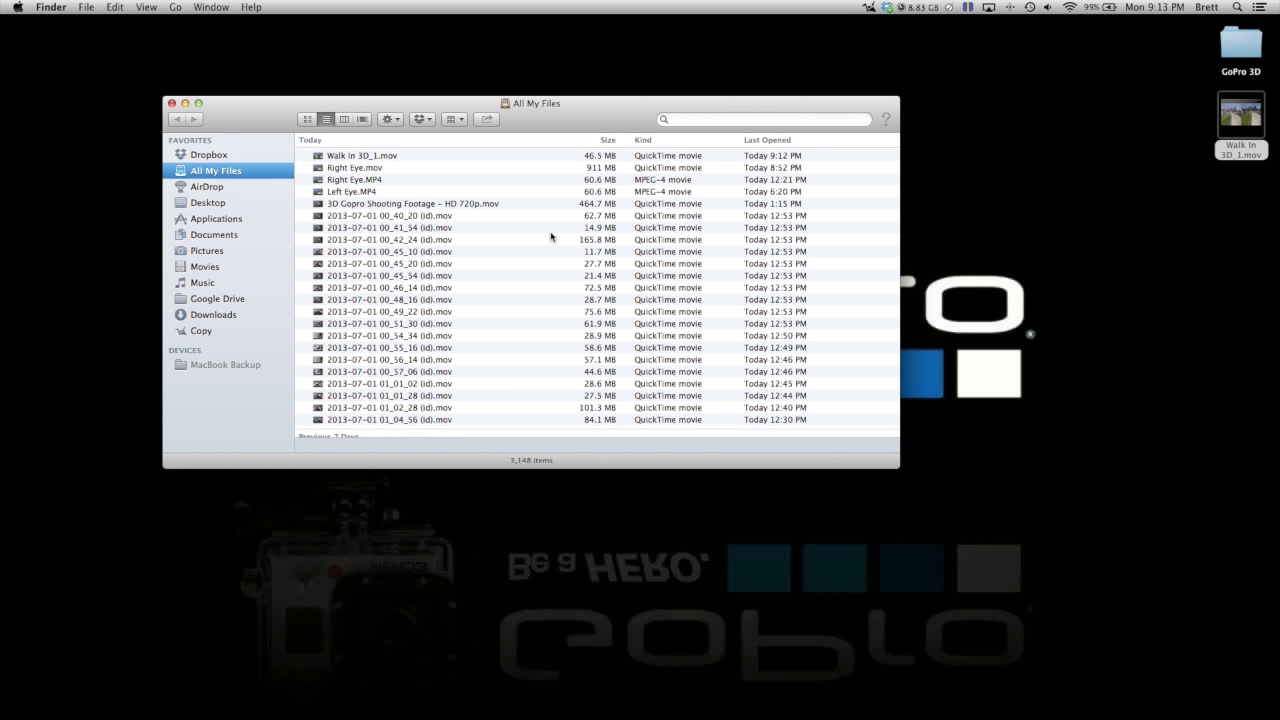
{"action": "left_click", "coordinate": [598, 180]}
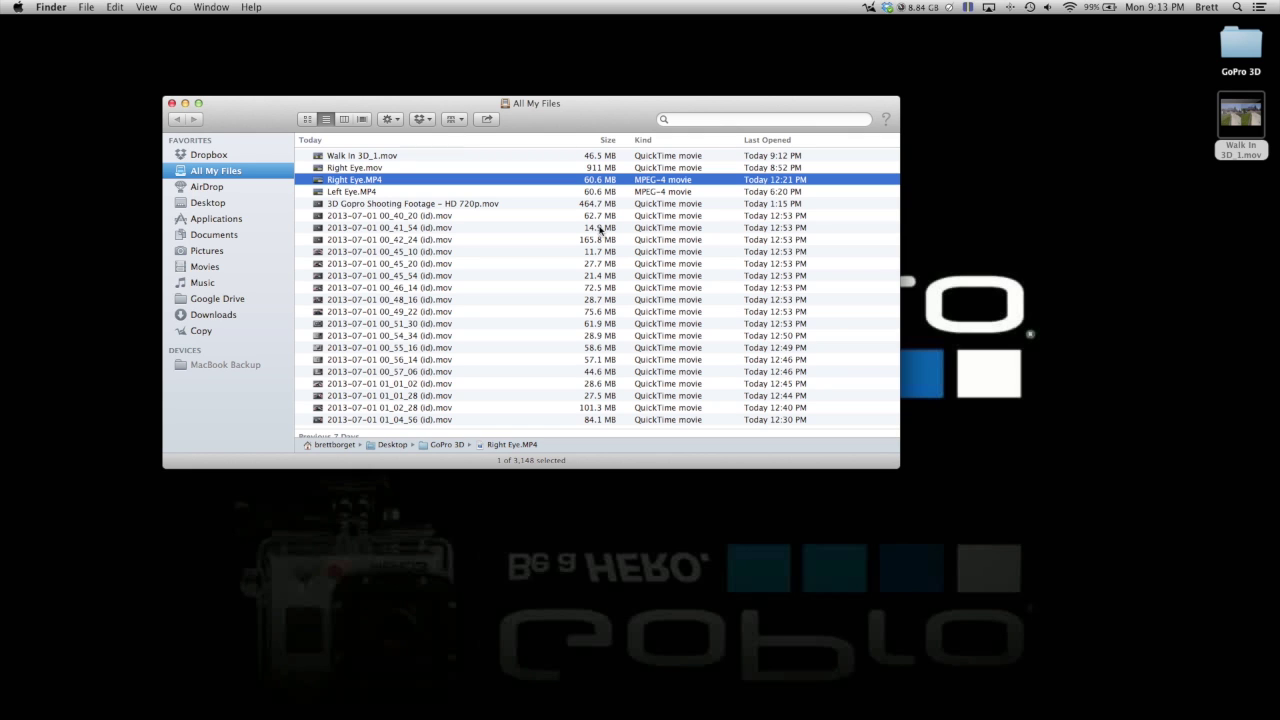
{"action": "left_click", "coordinate": [403, 168]}
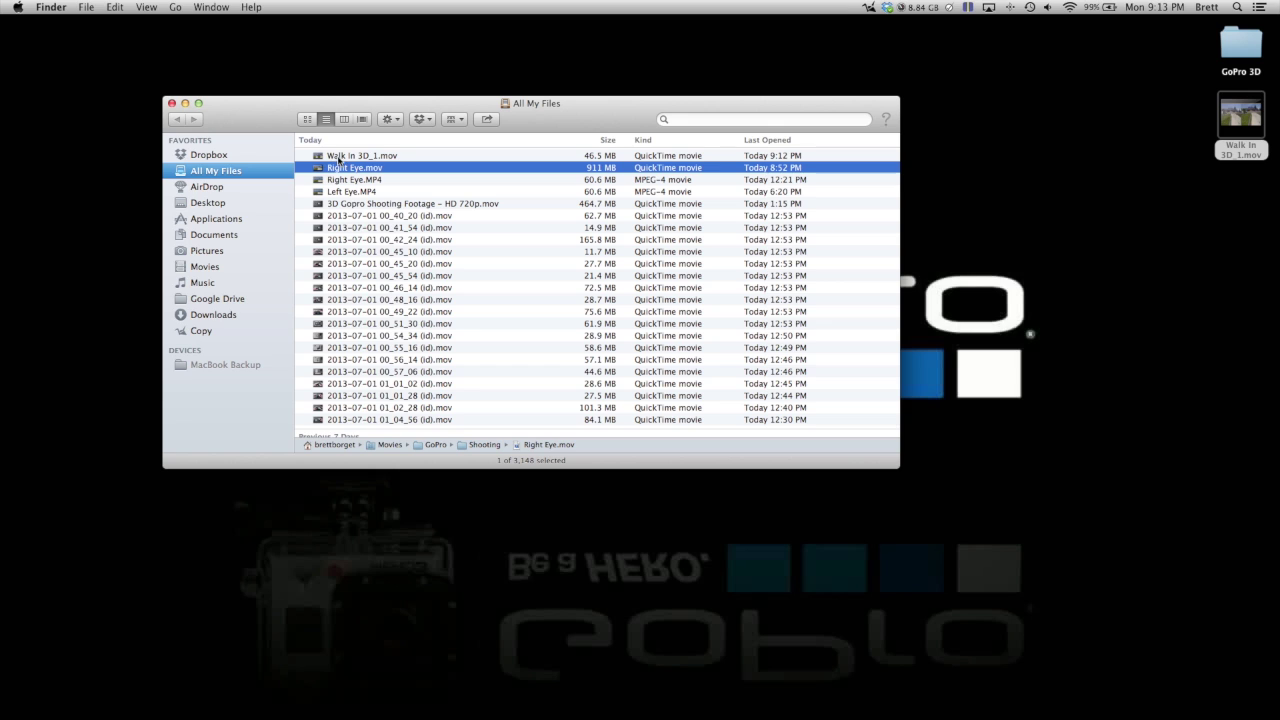
{"action": "left_click", "coordinate": [430, 157]}
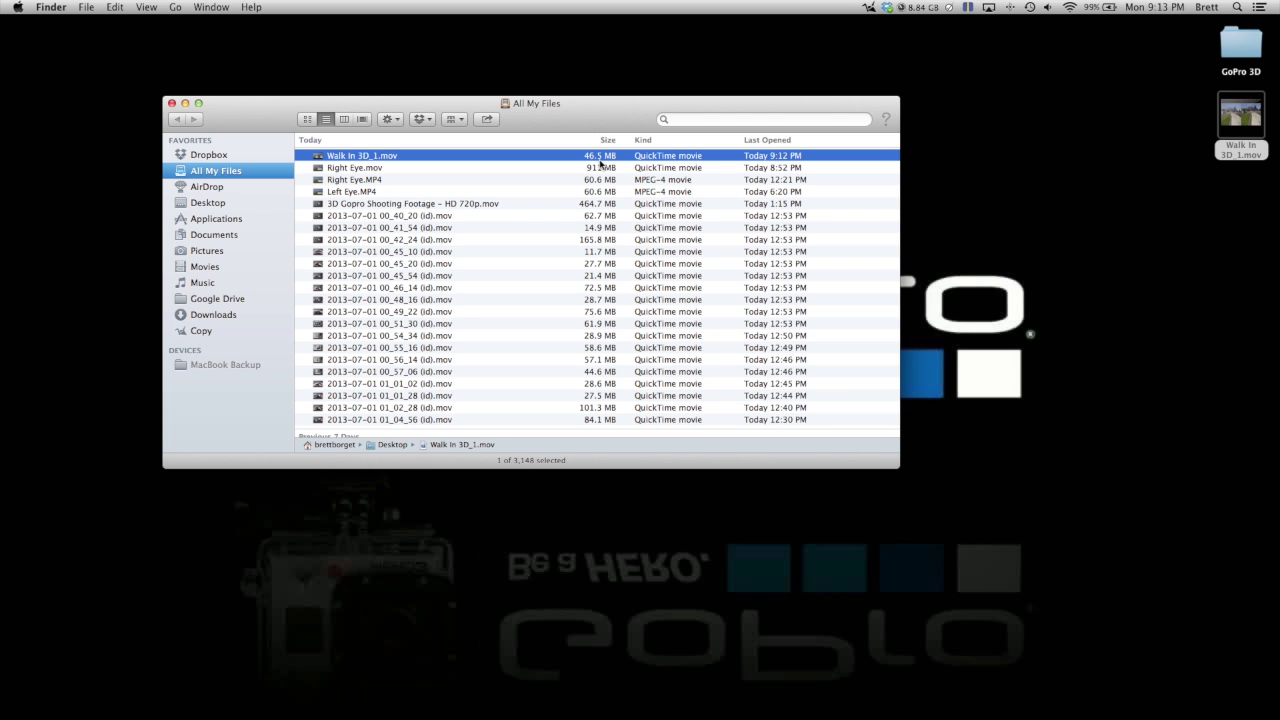
{"action": "key", "text": "Down"}
{"action": "key", "text": "Down"}
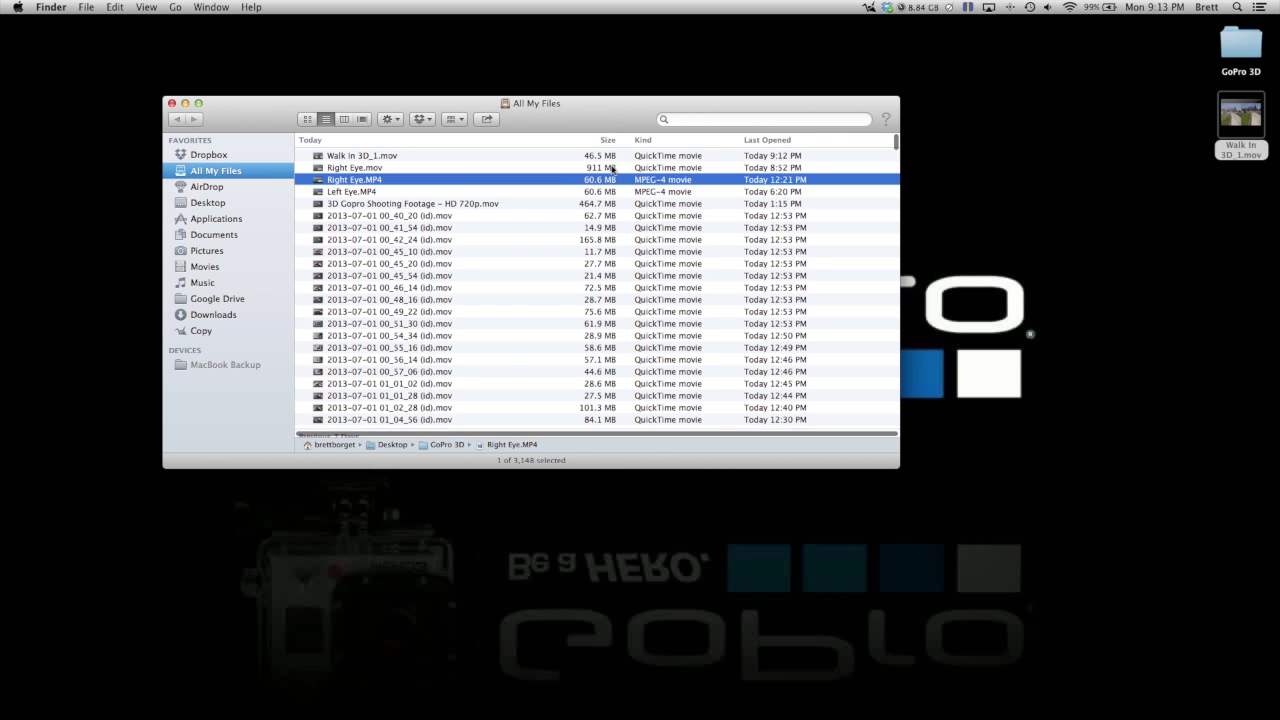
{"action": "left_click", "coordinate": [612, 168]}
{"action": "mouse_move", "coordinate": [13, 610]}
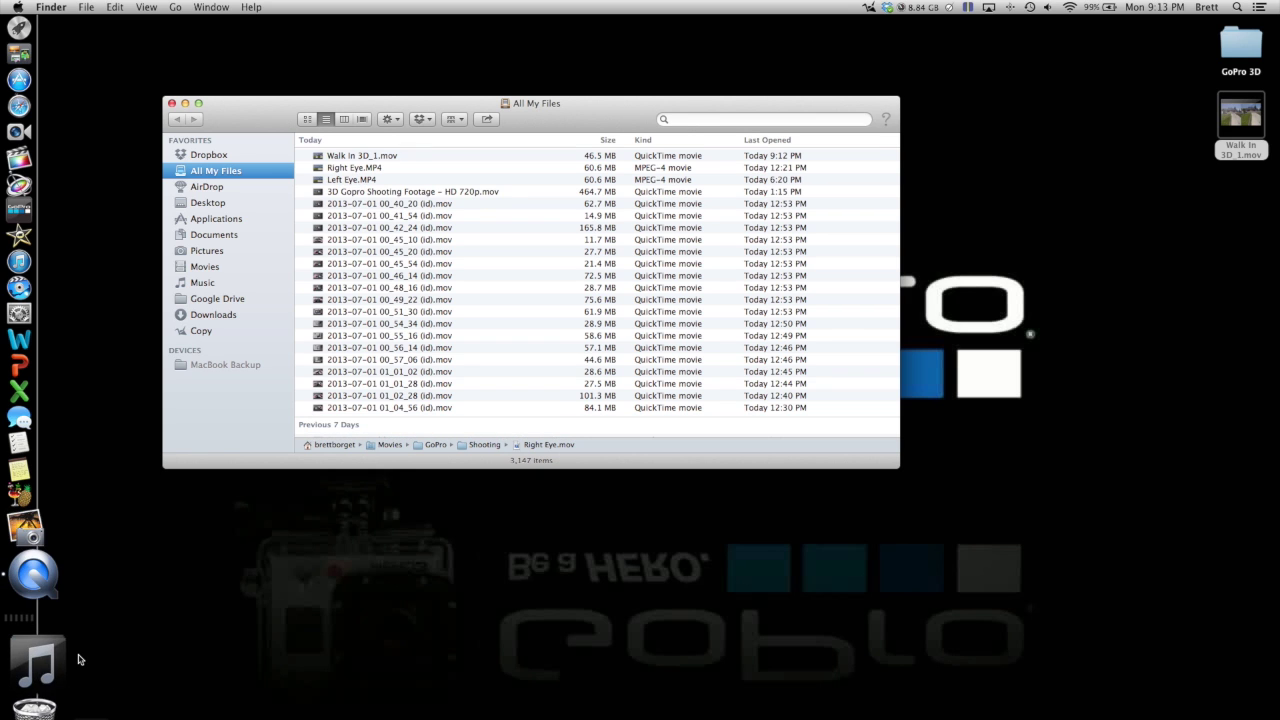
{"action": "left_click_drag", "start_coordinate": [178, 107], "coordinate": [216, 106]}
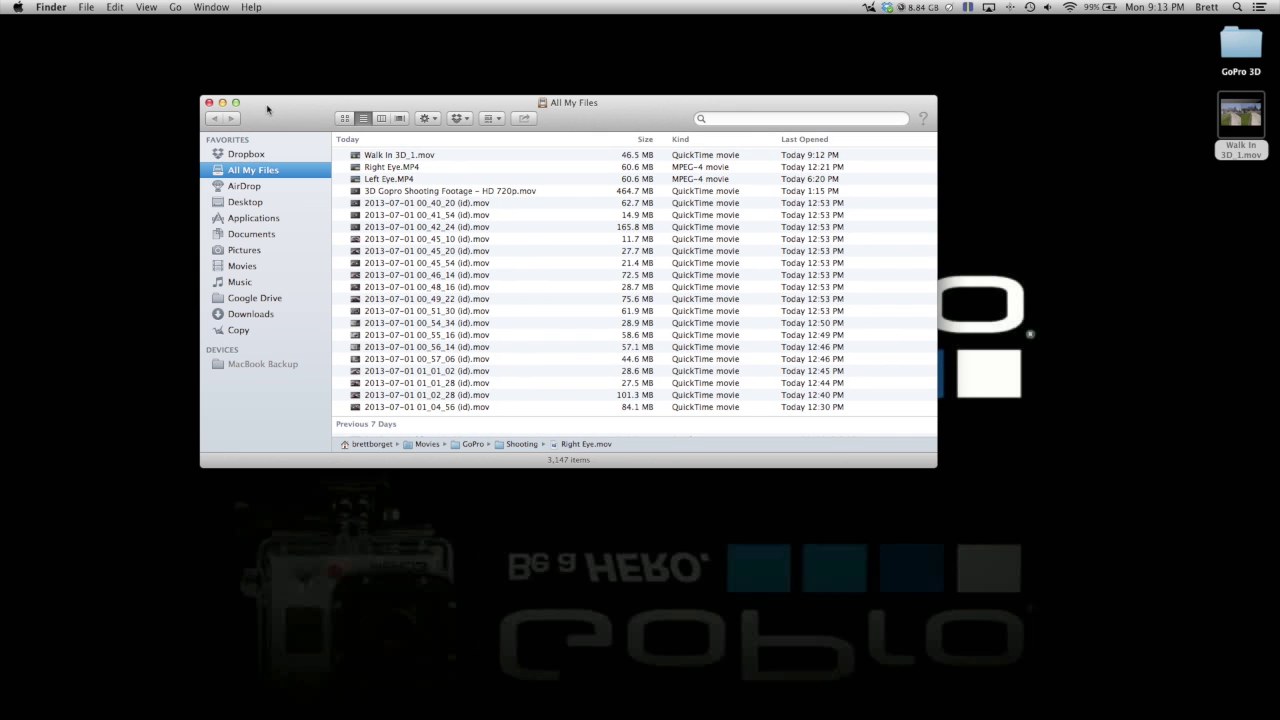
{"action": "left_click", "coordinate": [209, 102]}
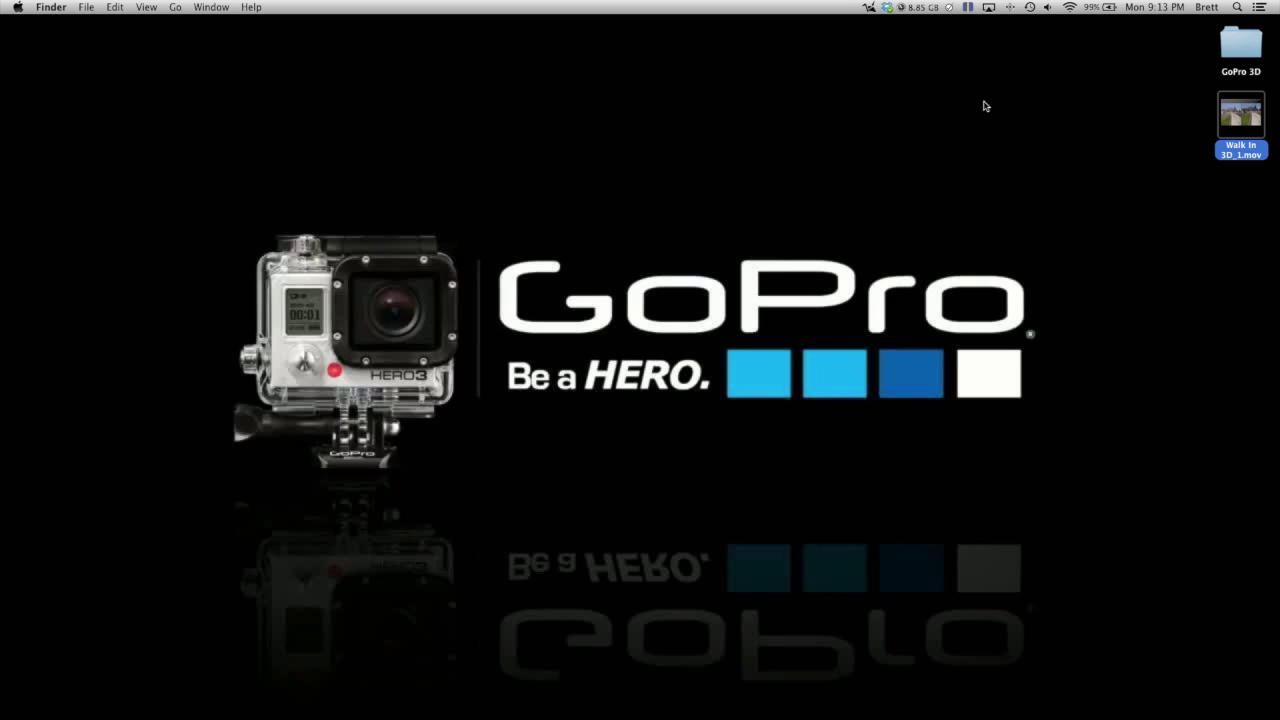